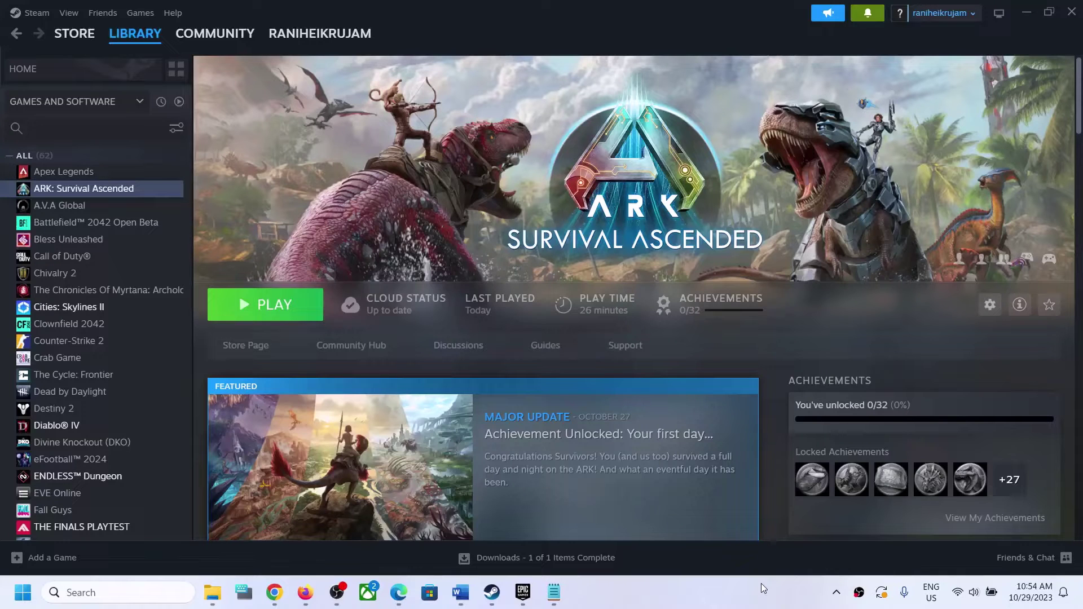
# Highlight 'UNET CONNECTION' in the notes document's title, then minimize the document to reveal Steam.
pyautogui.click(461, 592)
pyautogui.moveTo(424, 168); pyautogui.dragTo(720, 169)
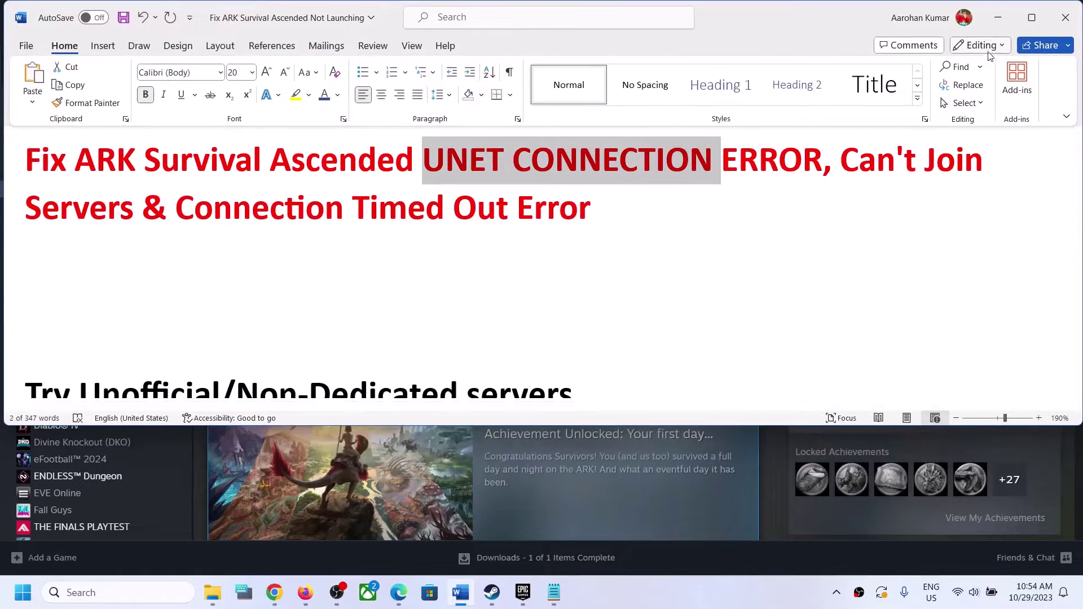
pyautogui.click(998, 18)
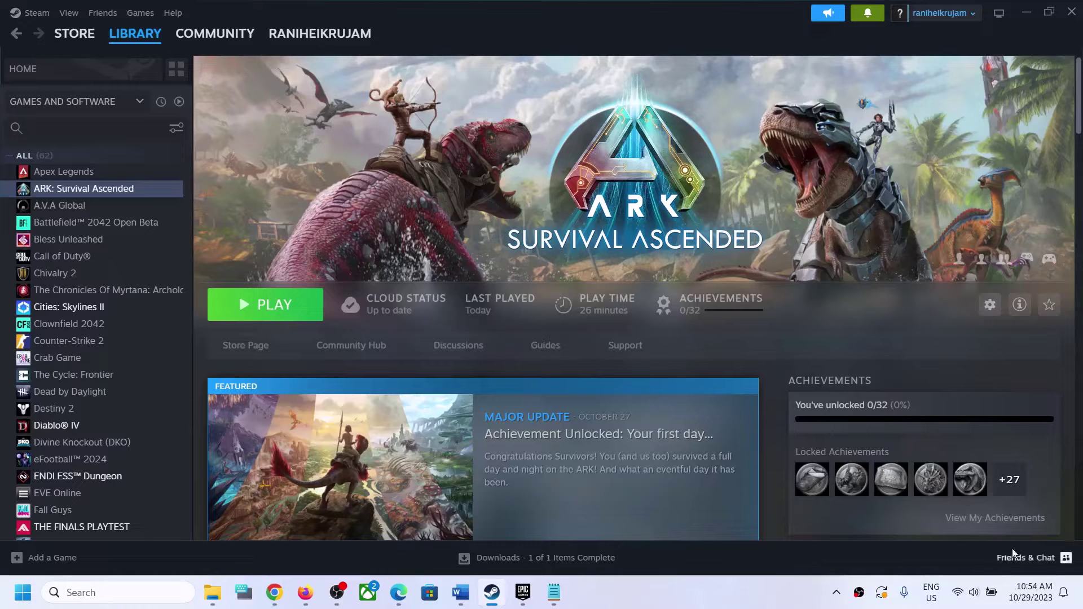
# Sync the Windows clock with time.windows.com from the date and time settings, then return to Steam.
pyautogui.rightClick(1025, 603)
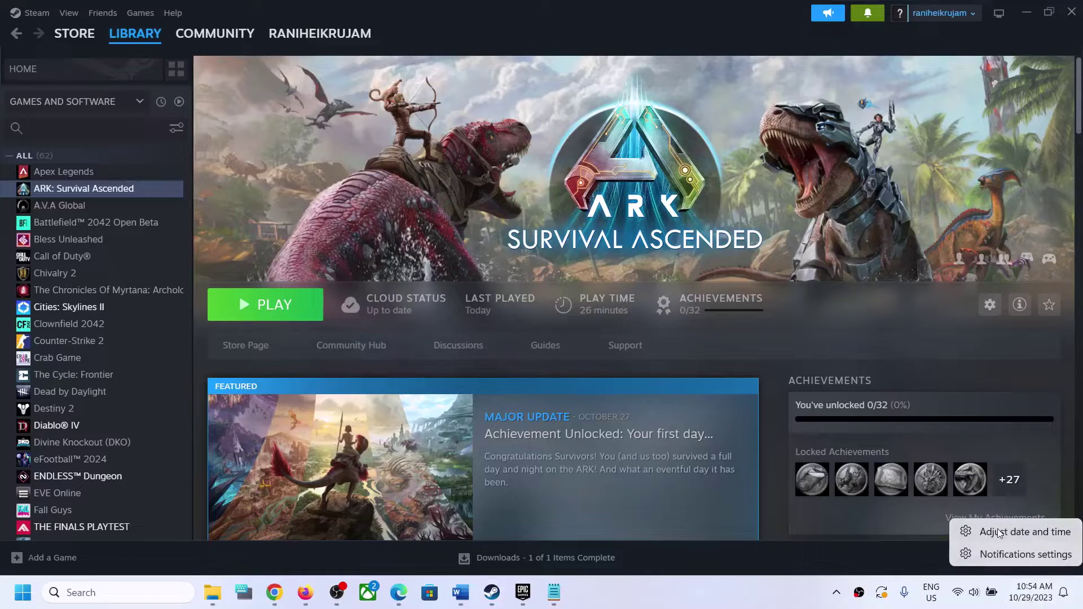
pyautogui.click(1021, 533)
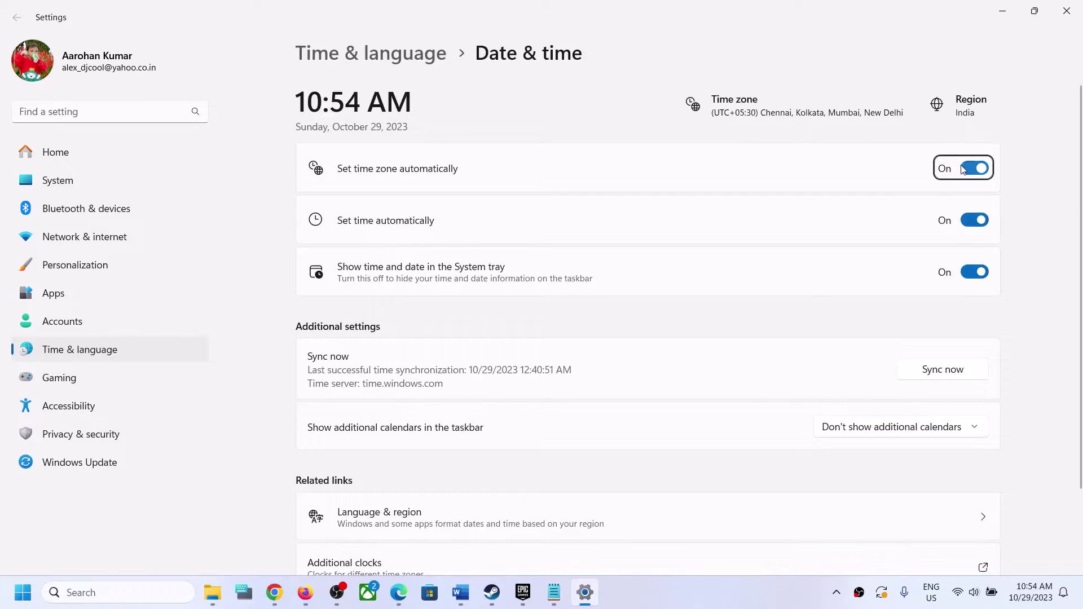
pyautogui.click(939, 371)
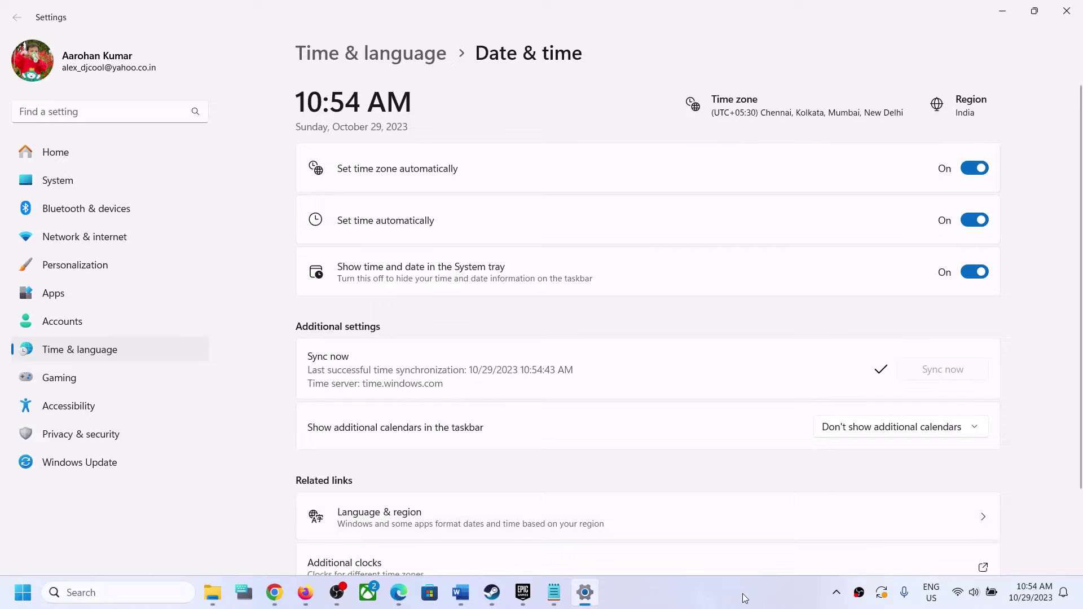
pyautogui.click(491, 593)
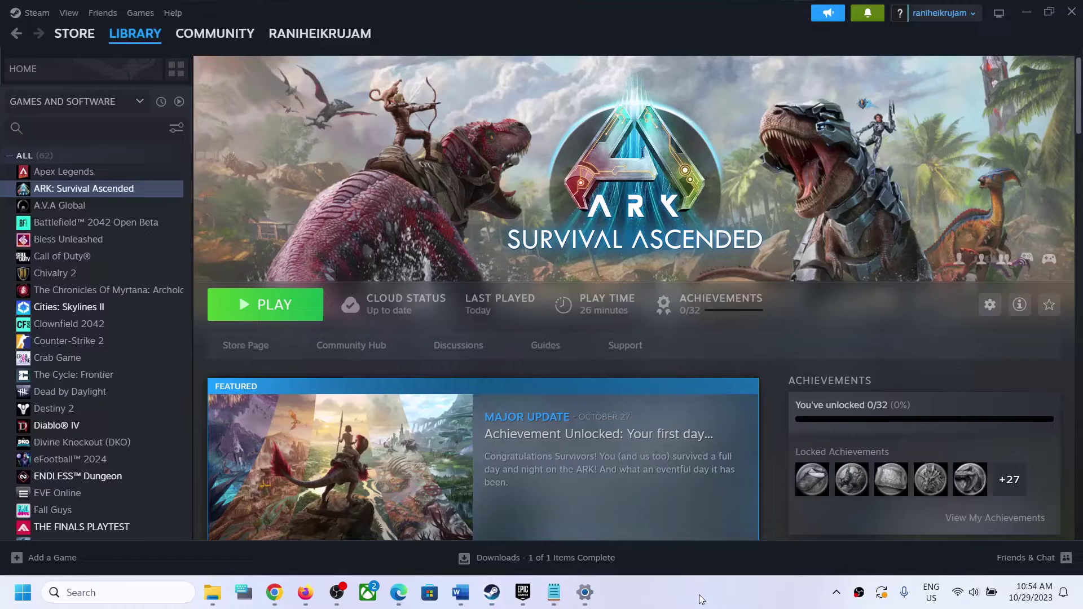
# Highlight the Unofficial/Non-Dedicated servers tip in the notes document.
pyautogui.click(471, 593)
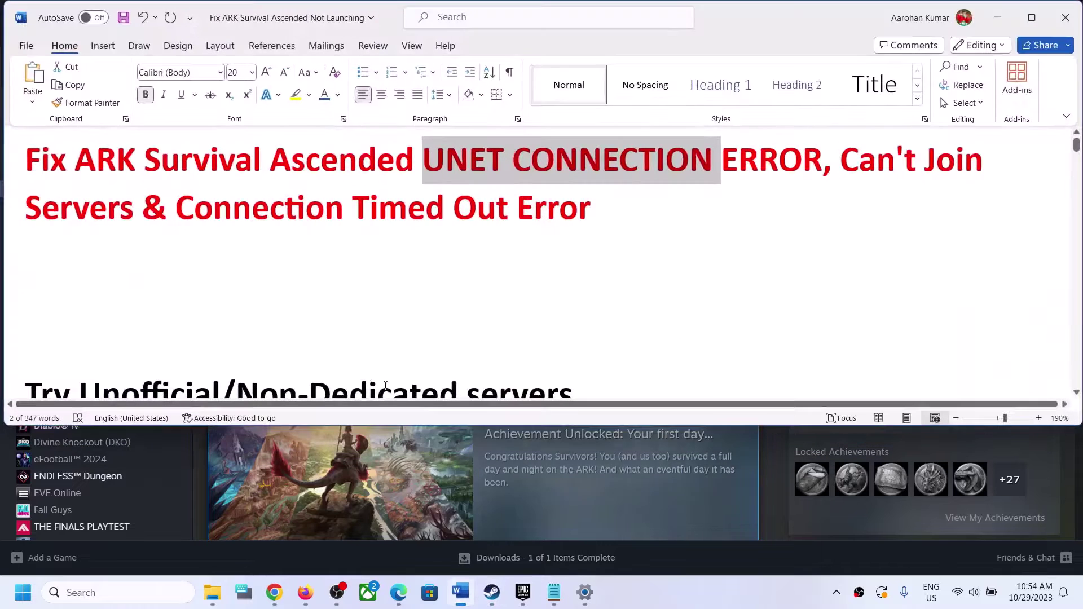
pyautogui.scroll(-3, 159, 298)
pyautogui.moveTo(109, 268); pyautogui.dragTo(573, 270)
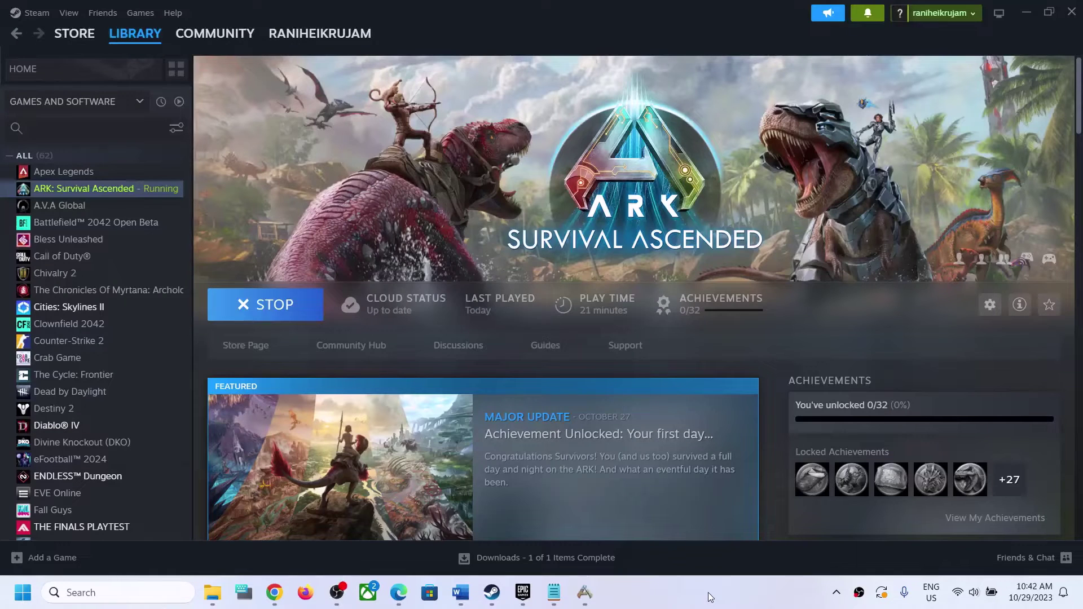
# In ARK's server browser, check the Unofficial and Non-Dedicated lists and select the ALL WELCOME PVE server.
pyautogui.click(597, 599)
pyautogui.click(491, 220)
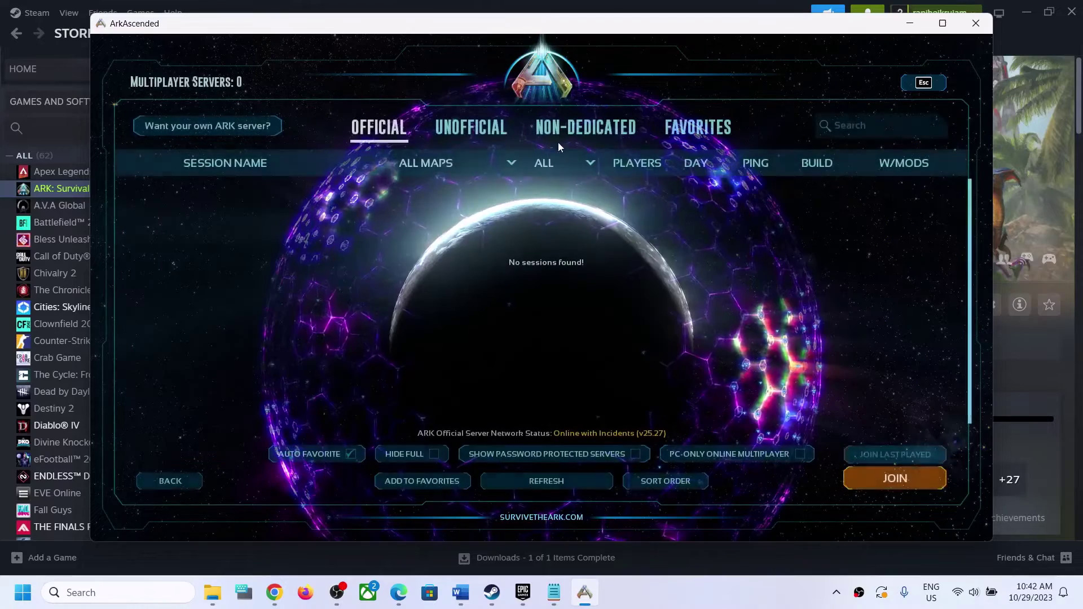
pyautogui.click(460, 133)
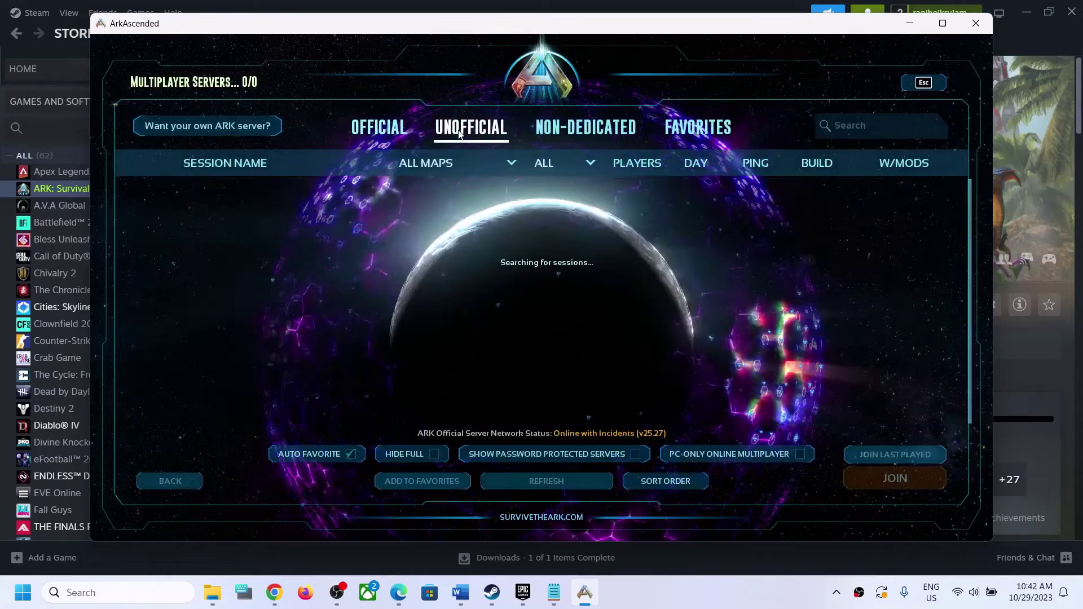
pyautogui.click(562, 130)
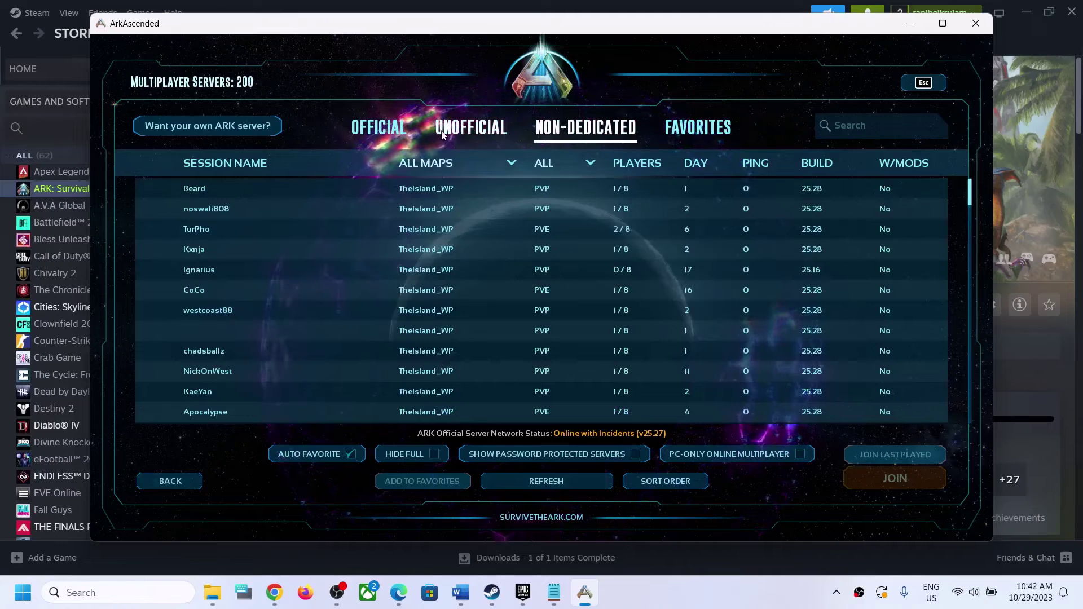
pyautogui.click(443, 135)
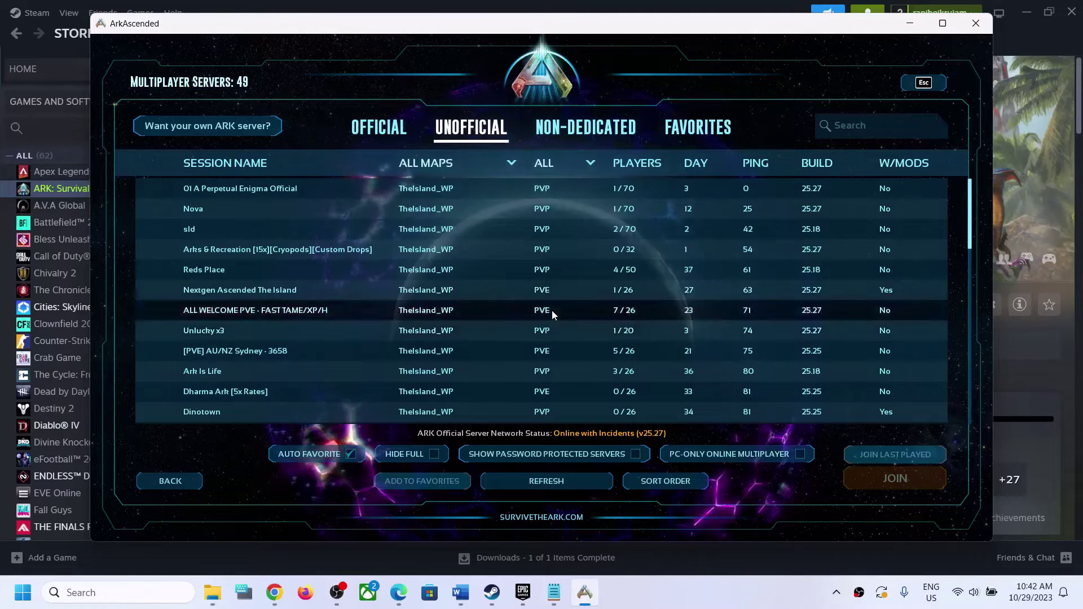
pyautogui.click(551, 310)
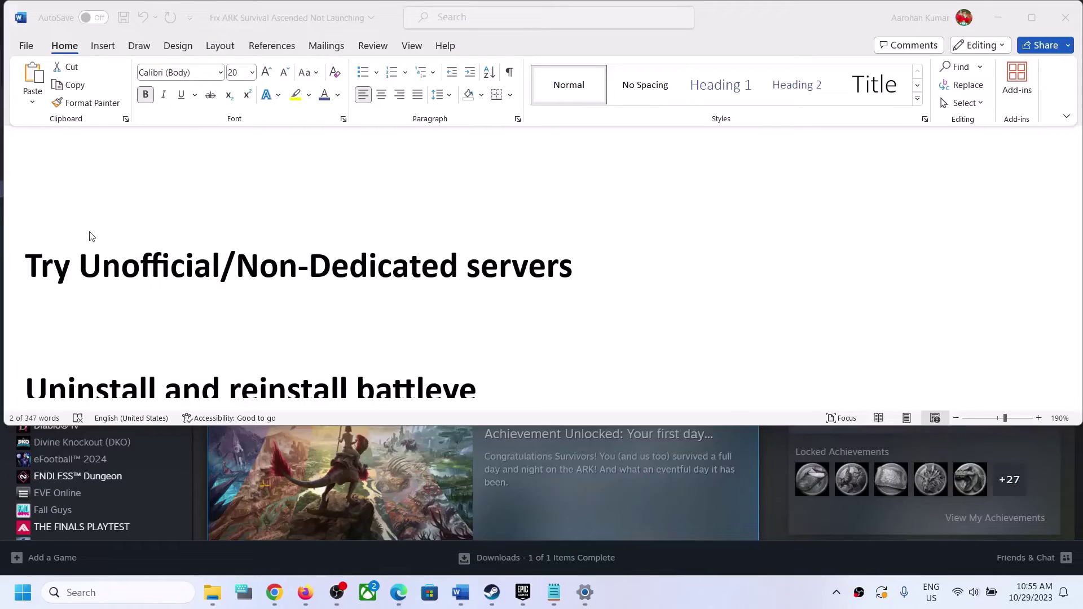
# Scroll the guide, highlight two lines of its text, then clear the selection.
pyautogui.scroll(-1, 92, 236)
pyautogui.moveTo(79, 201); pyautogui.dragTo(573, 202)
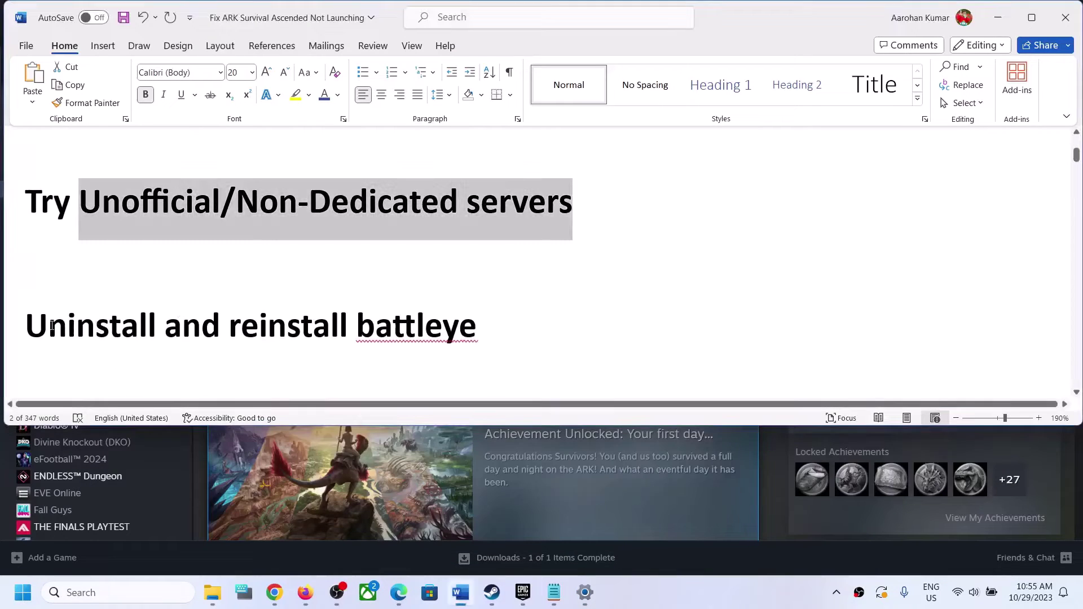
pyautogui.moveTo(26, 326); pyautogui.dragTo(394, 333)
pyautogui.click(391, 388)
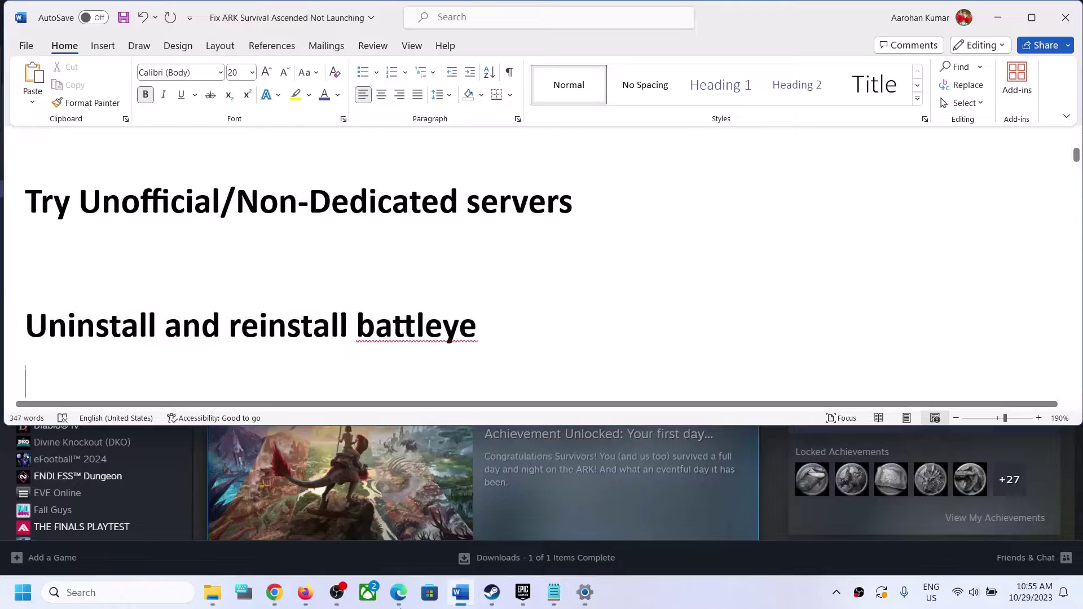
# Browse ARK: Survival Ascended's local files from the Steam library's Manage menu.
pyautogui.click(492, 592)
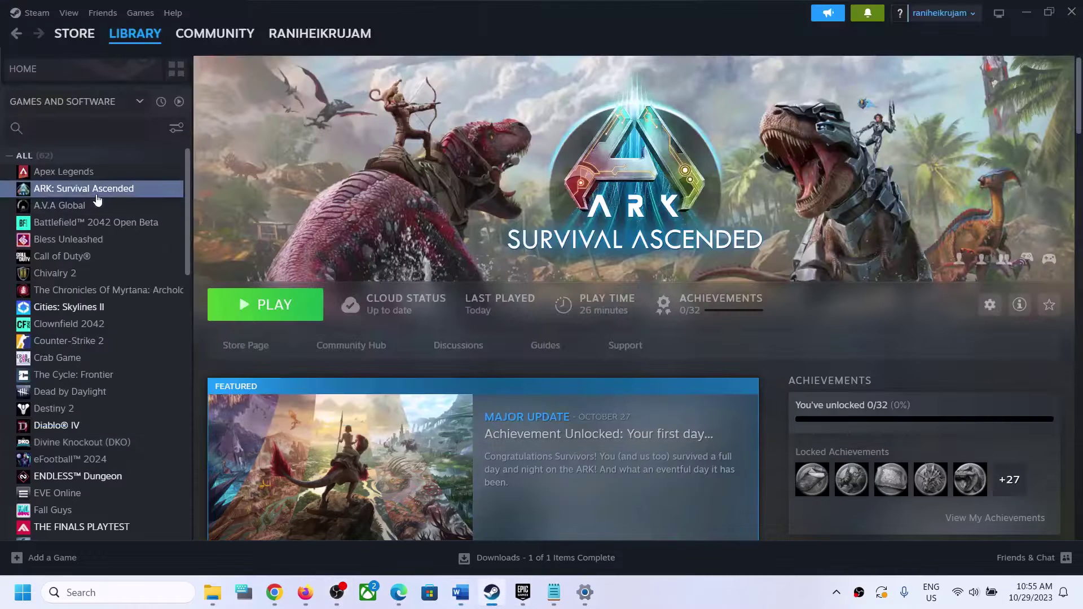
pyautogui.rightClick(85, 190)
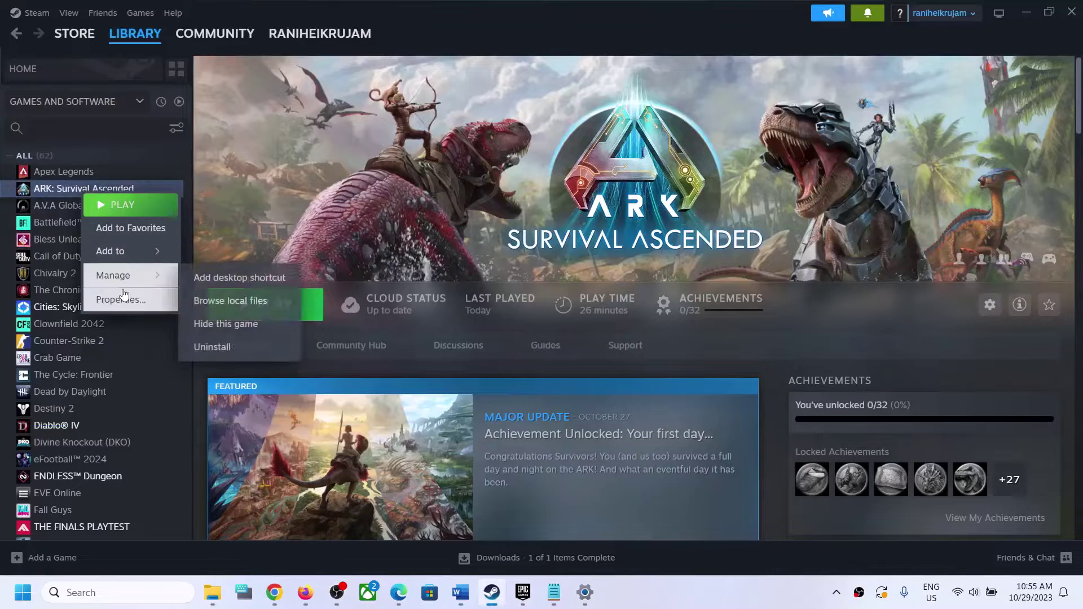
pyautogui.click(213, 301)
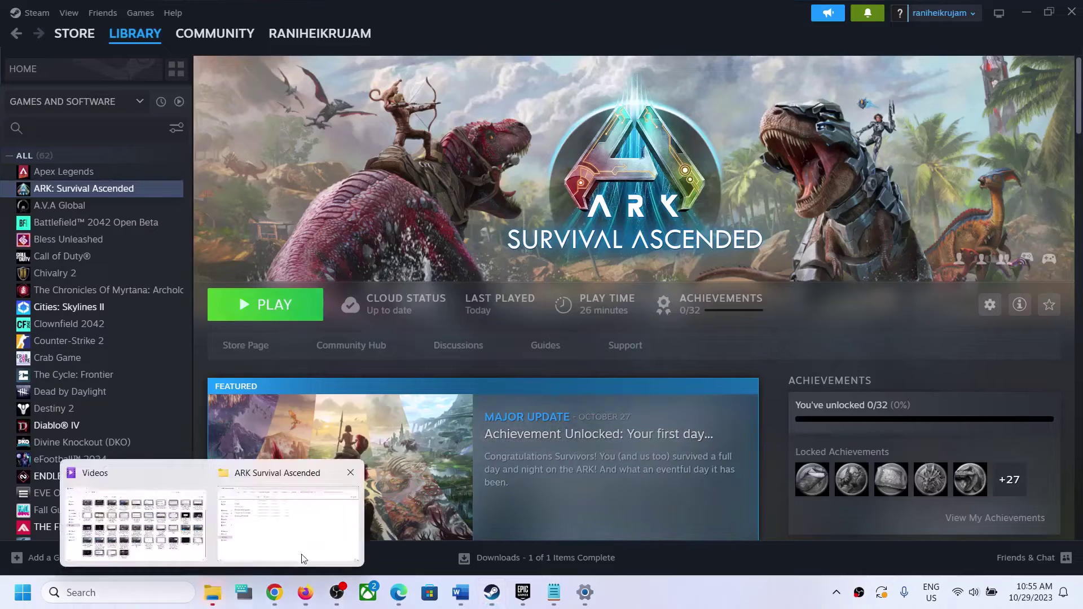
pyautogui.click(304, 550)
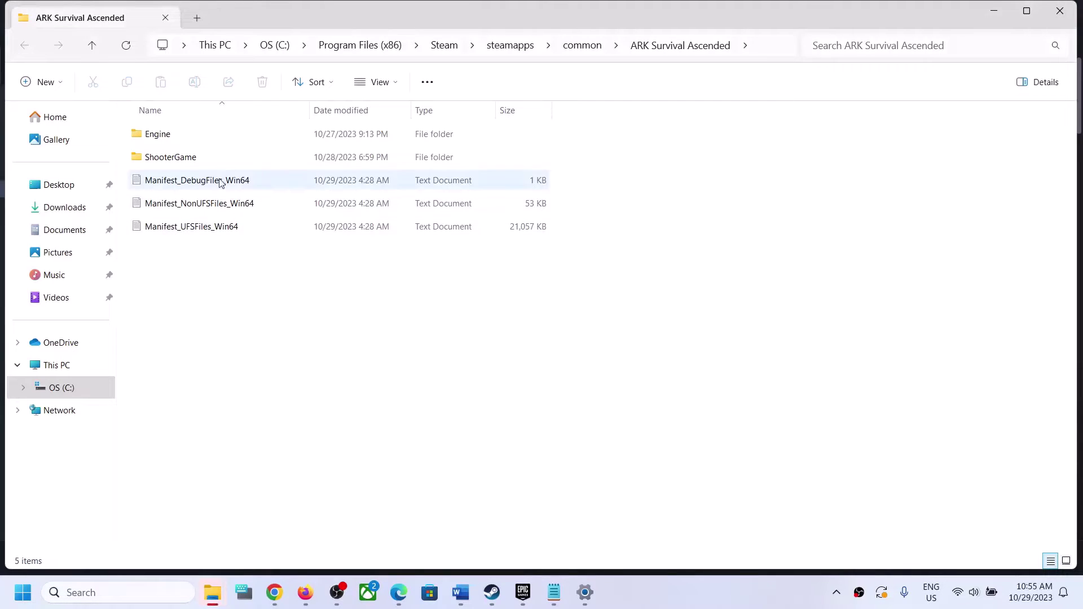
# Run Uninstall_BattlEye from ShooterGame\Binaries\Win64\BattlEye, confirming both prompts, then return to Steam.
pyautogui.doubleClick(192, 163)
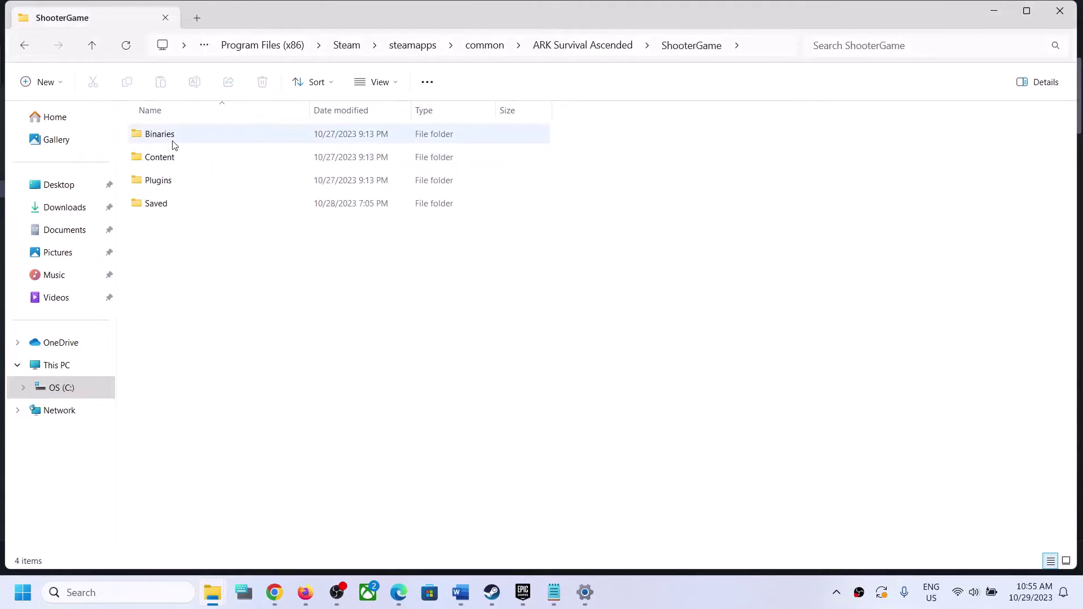
pyautogui.doubleClick(171, 142)
pyautogui.doubleClick(184, 144)
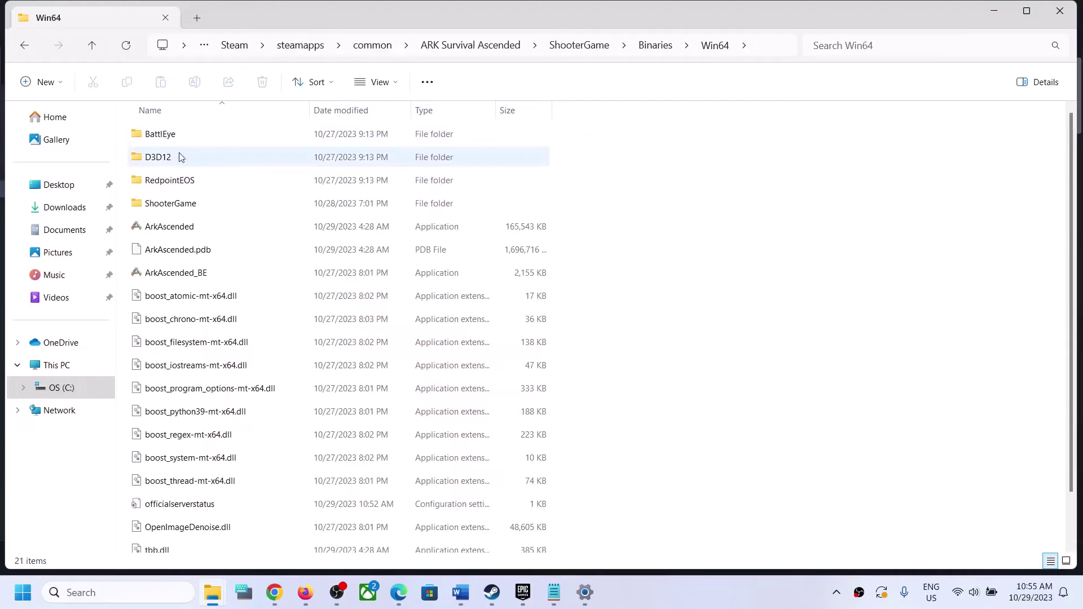
pyautogui.click(170, 142)
pyautogui.doubleClick(186, 141)
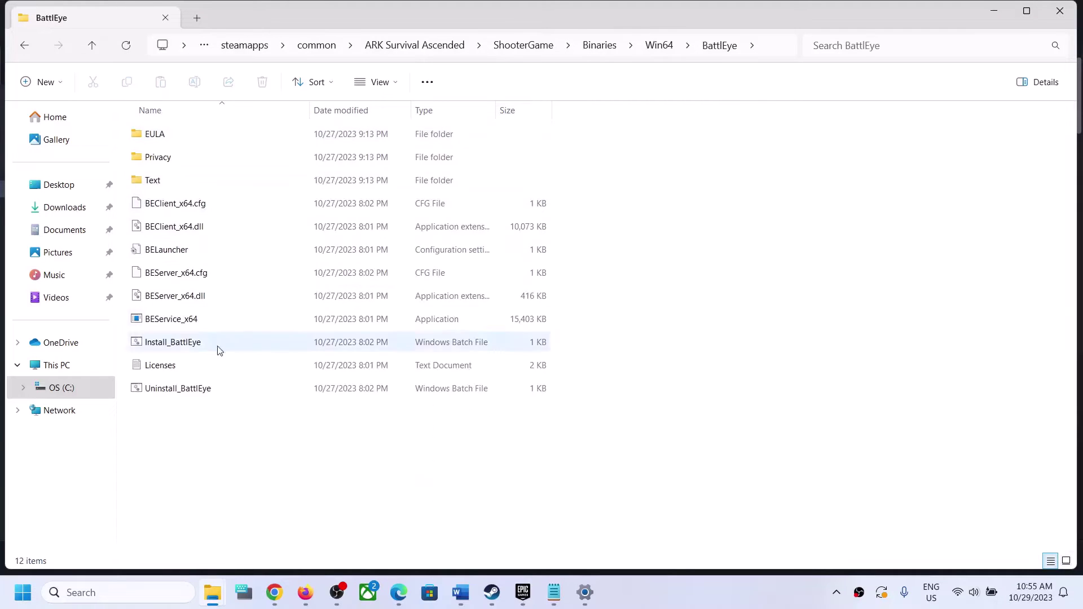
pyautogui.click(203, 393)
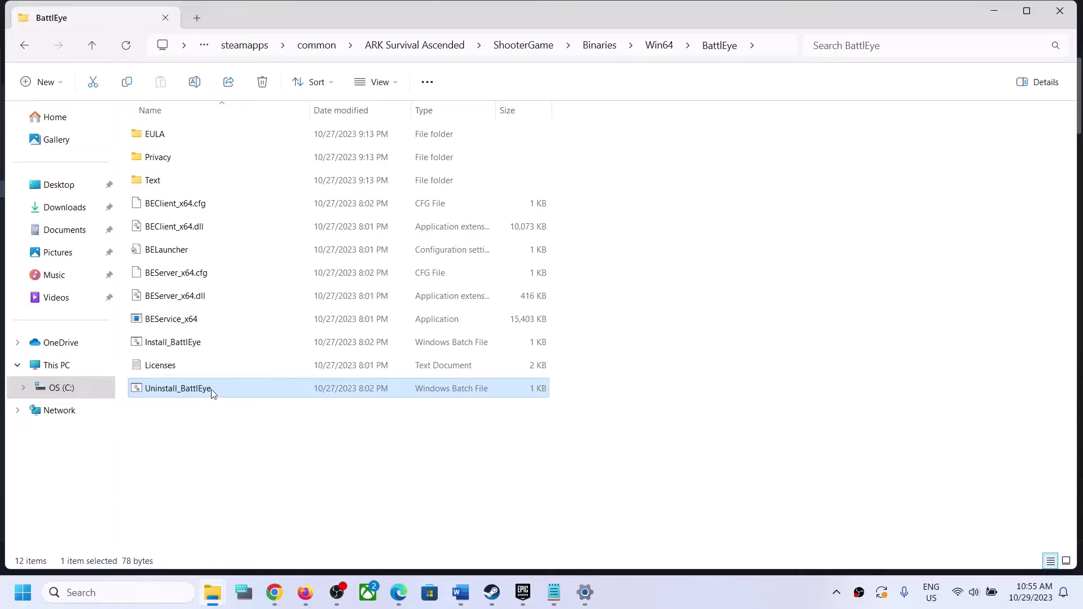
pyautogui.doubleClick(213, 393)
pyautogui.click(583, 342)
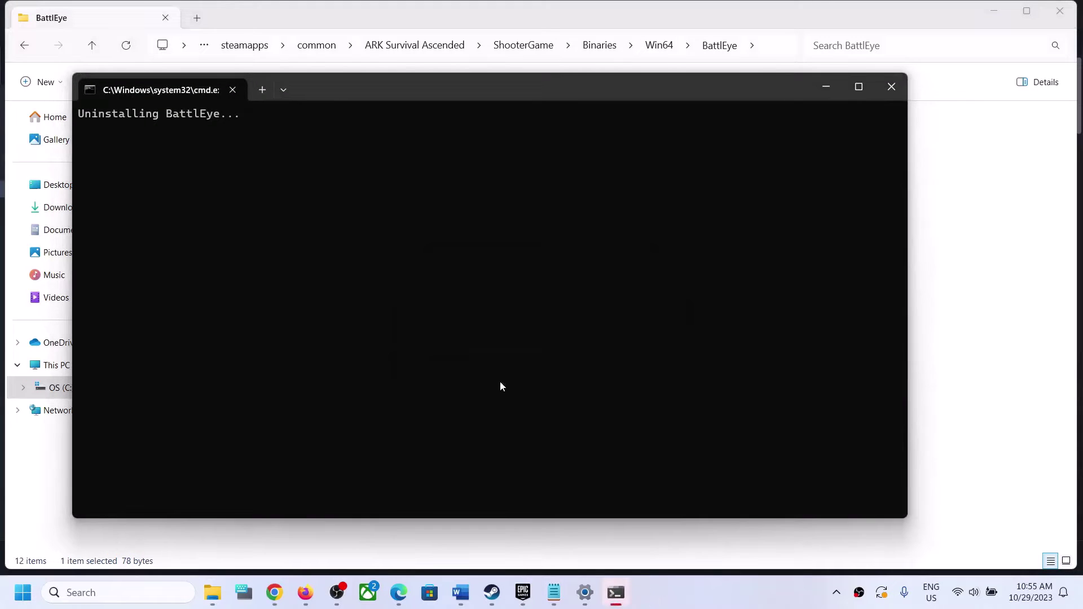
pyautogui.click(607, 341)
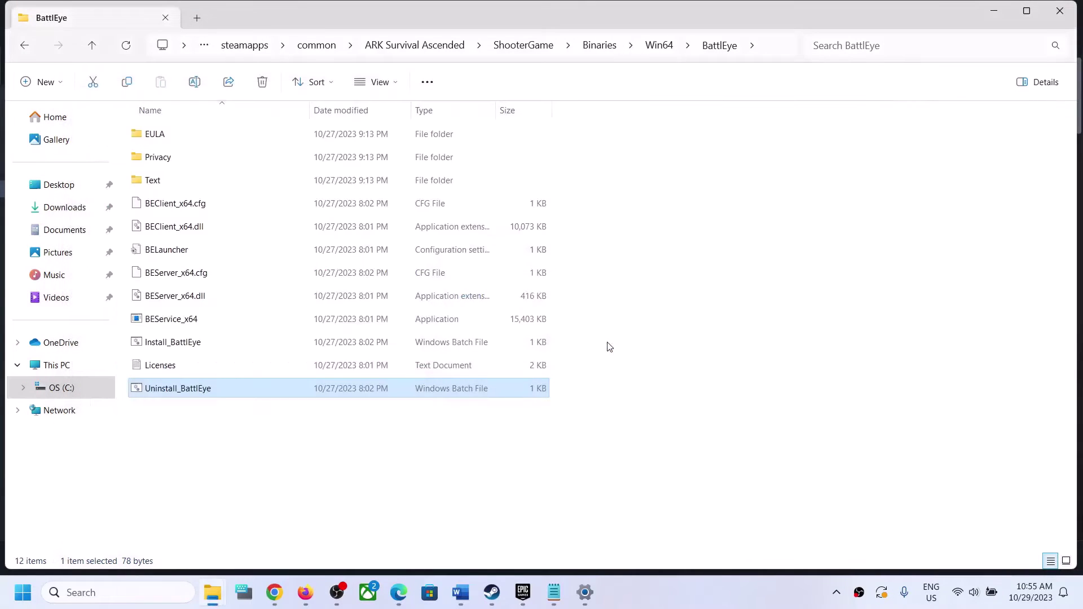
pyautogui.click(492, 593)
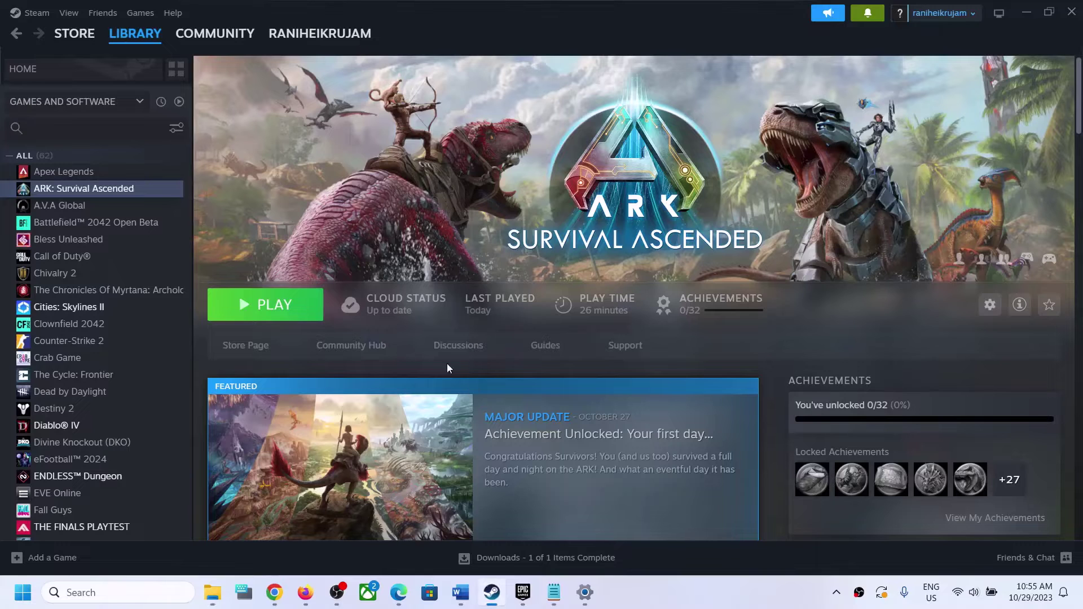
# Launch ARK: Survival Ascended and reinstall BattlEye, accepting its licence and privacy notice.
pyautogui.click(284, 315)
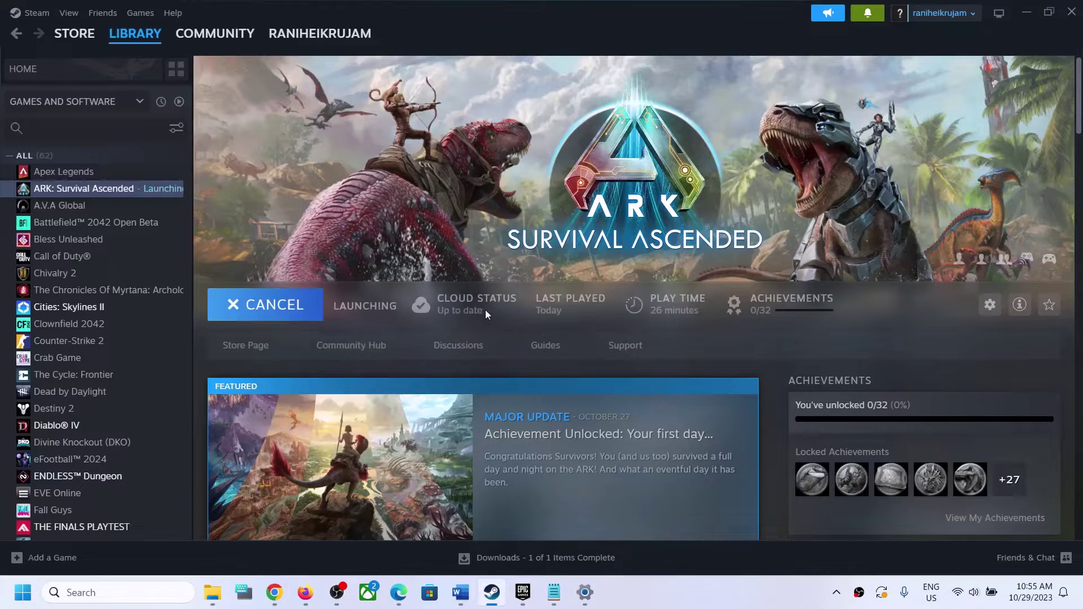
pyautogui.click(565, 424)
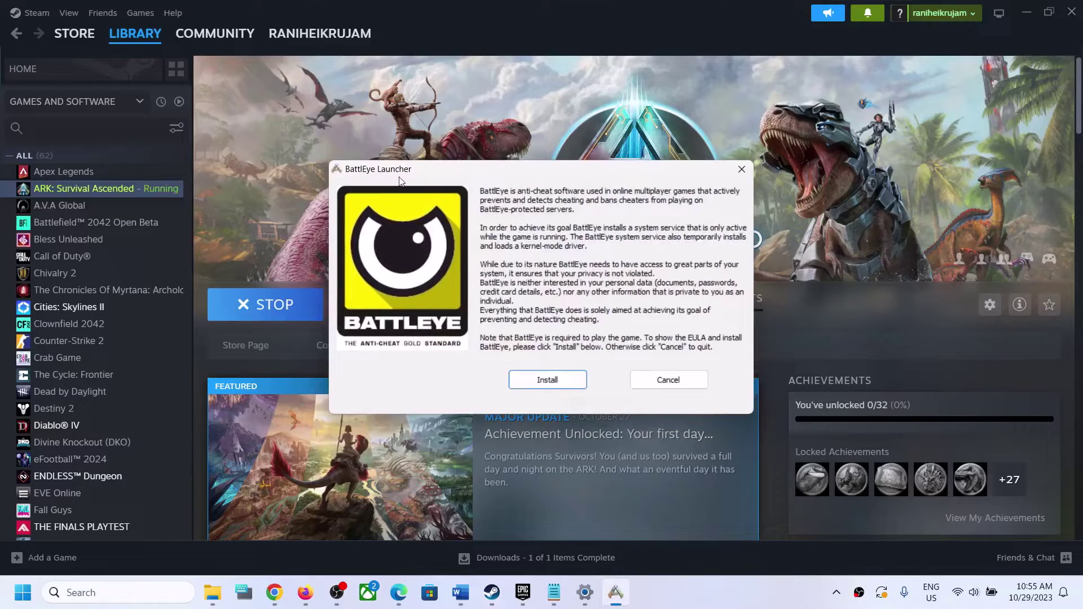
pyautogui.click(562, 382)
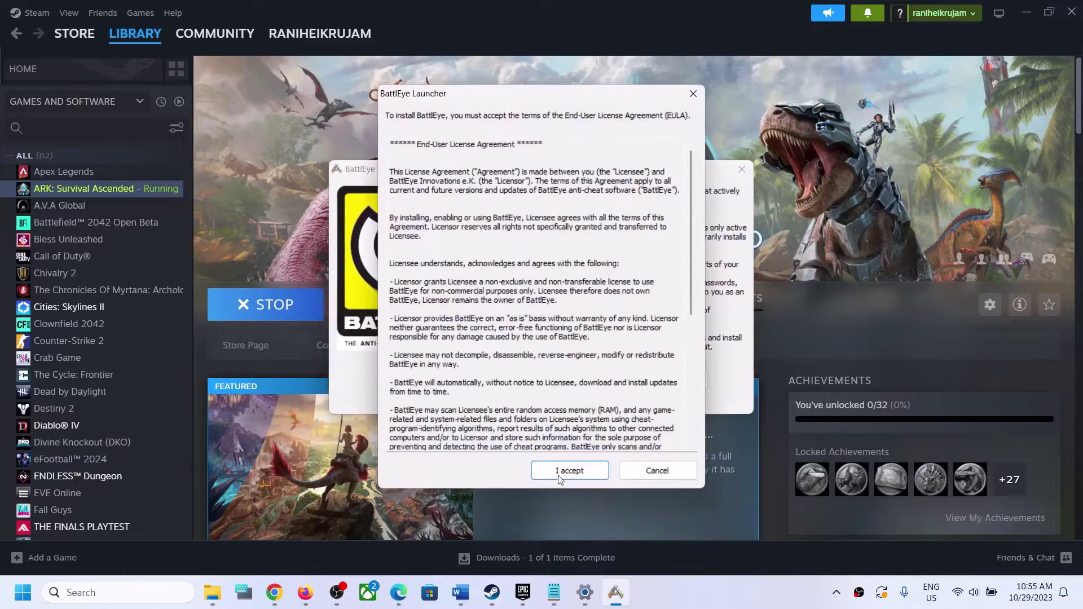
pyautogui.click(562, 469)
pyautogui.click(591, 486)
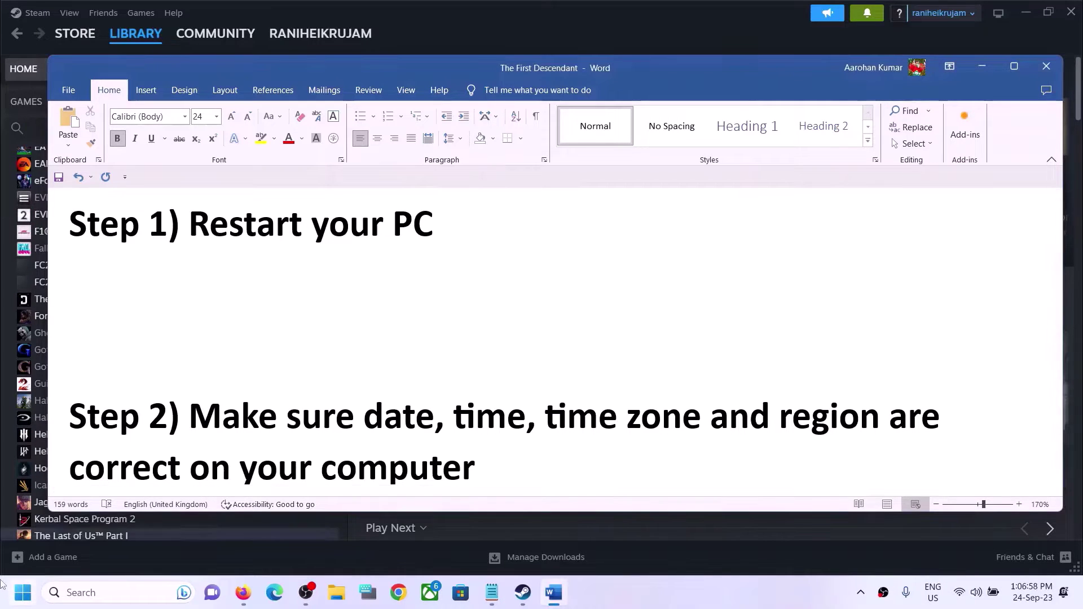
# Show the Restart option in the Start power menu, then highlight Step 2 in the Word guide.
pyautogui.click(22, 592)
pyautogui.click(410, 544)
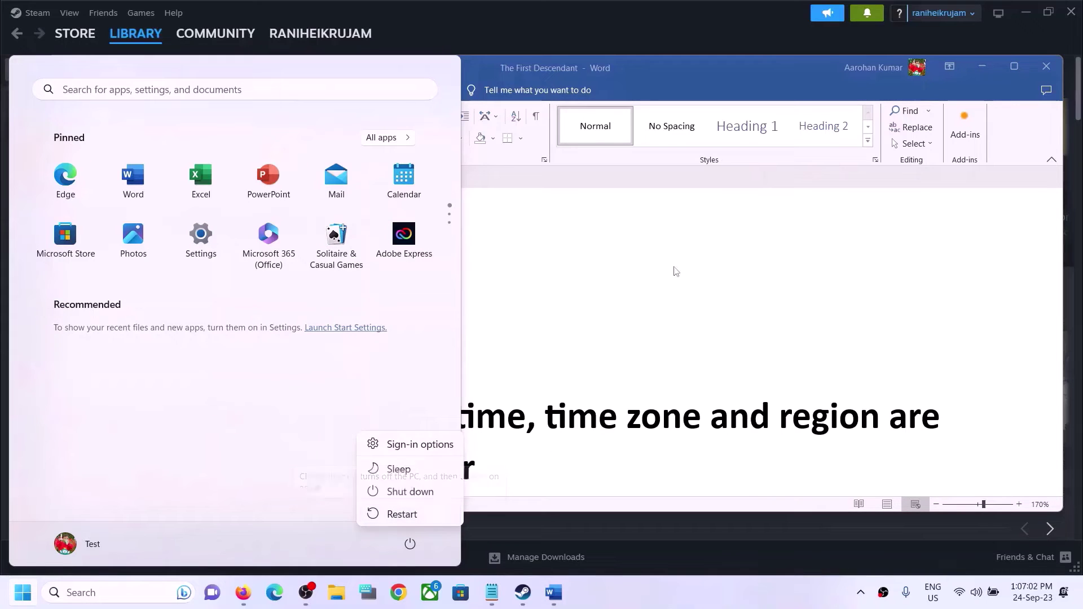
pyautogui.click(616, 309)
pyautogui.click(597, 306)
pyautogui.scroll(-1, 280, 370)
pyautogui.moveTo(188, 365); pyautogui.dragTo(984, 465)
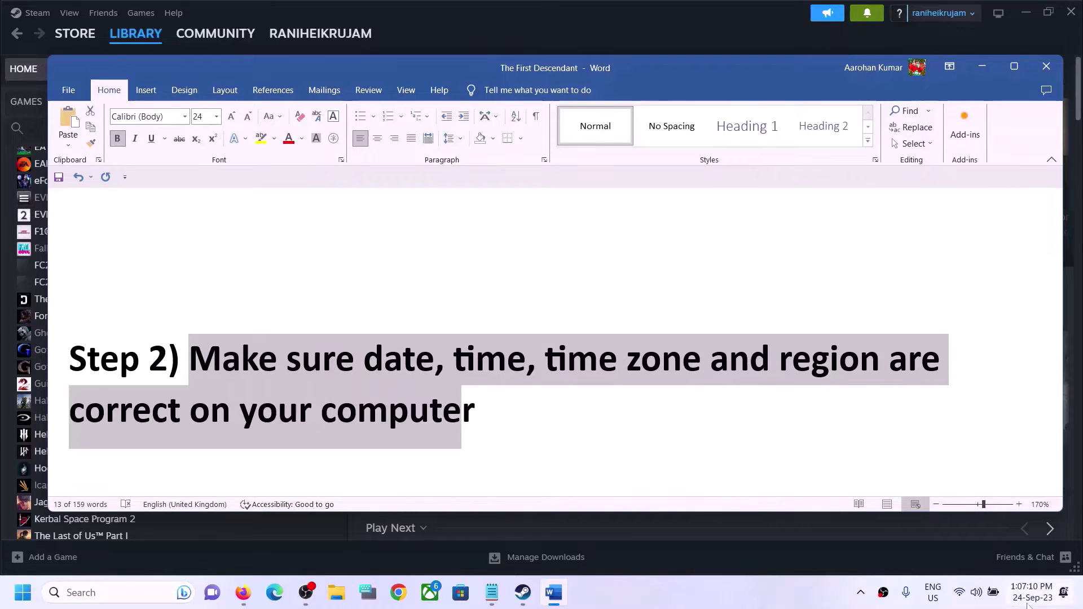
# Re-enable Set time automatically and sync the clock with time.windows.com.
pyautogui.rightClick(1032, 597)
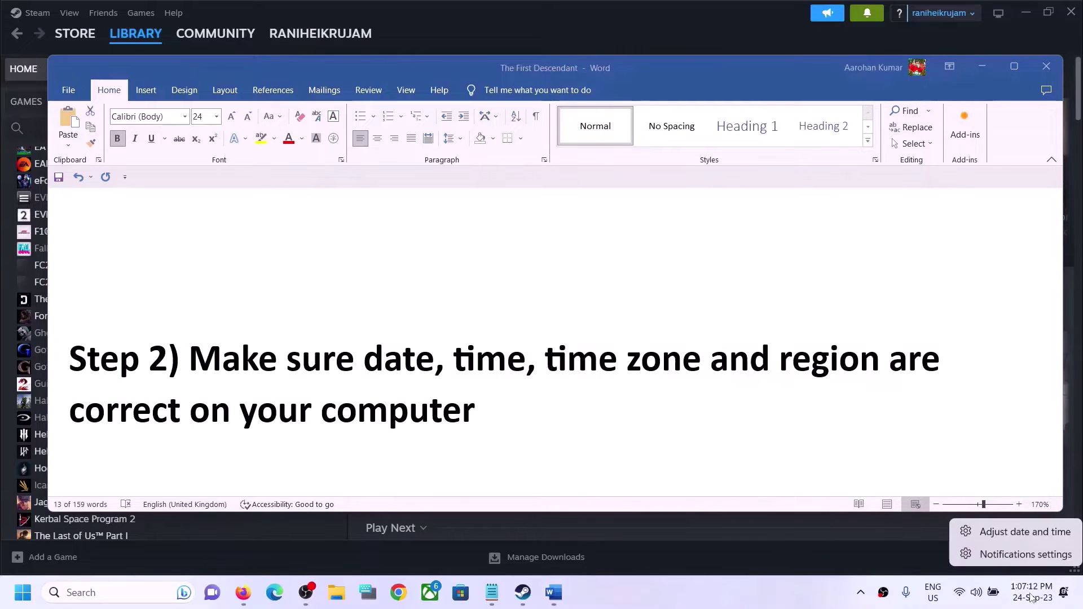
pyautogui.click(999, 532)
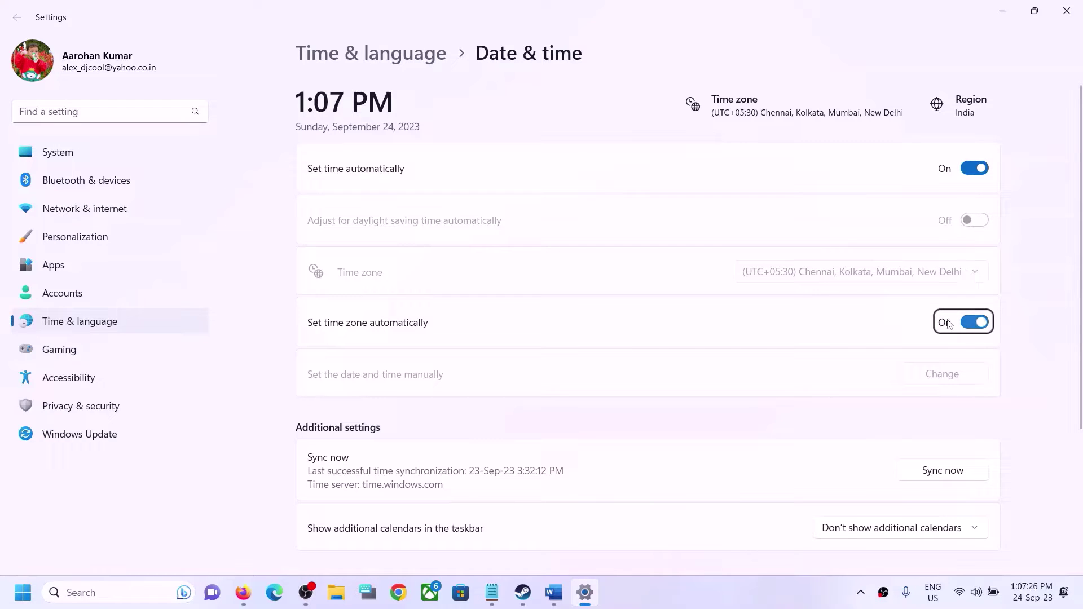
pyautogui.click(959, 168)
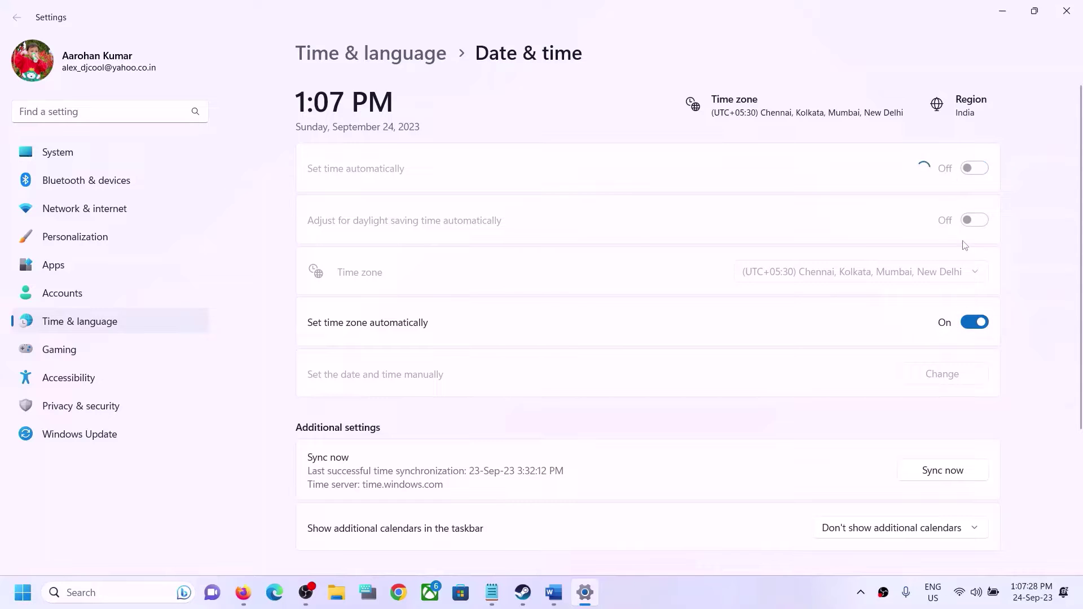
pyautogui.click(980, 168)
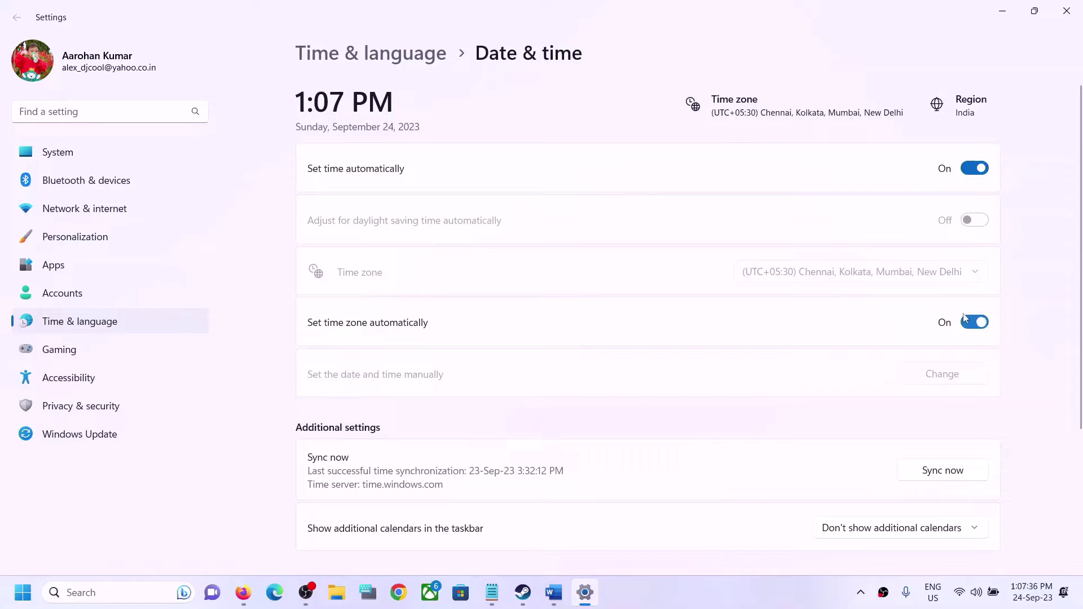
pyautogui.click(954, 473)
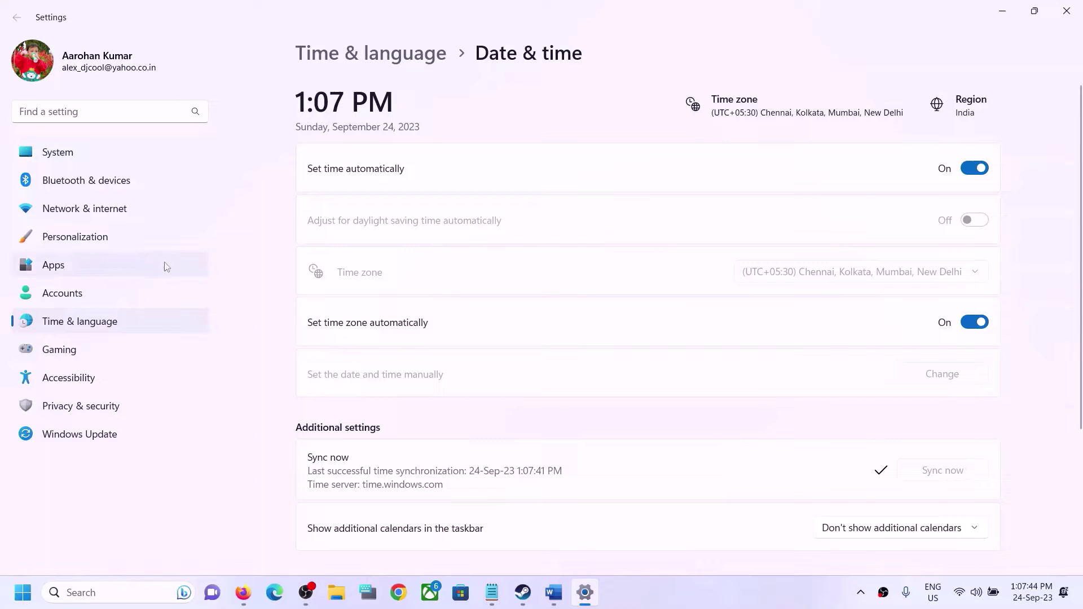
# Confirm India as the country or region in Language & region, then close Settings.
pyautogui.click(140, 327)
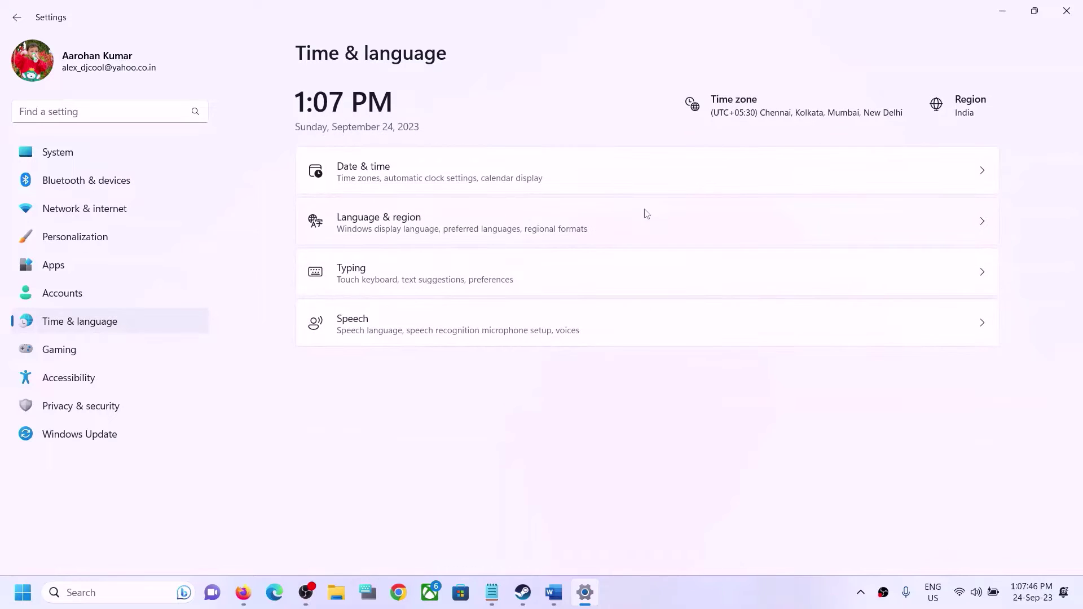
pyautogui.click(513, 226)
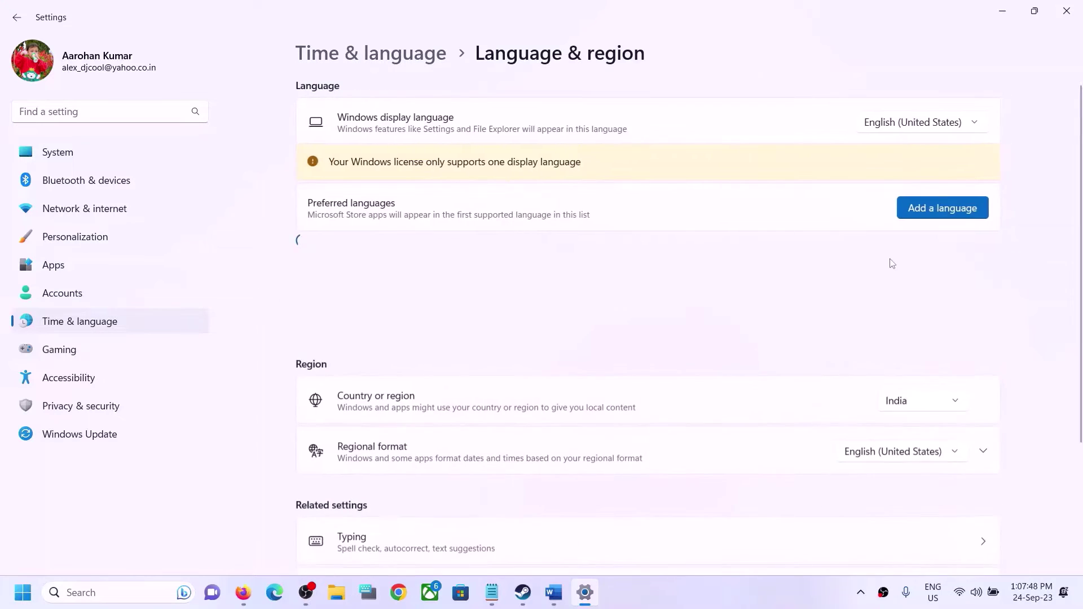
pyautogui.click(924, 408)
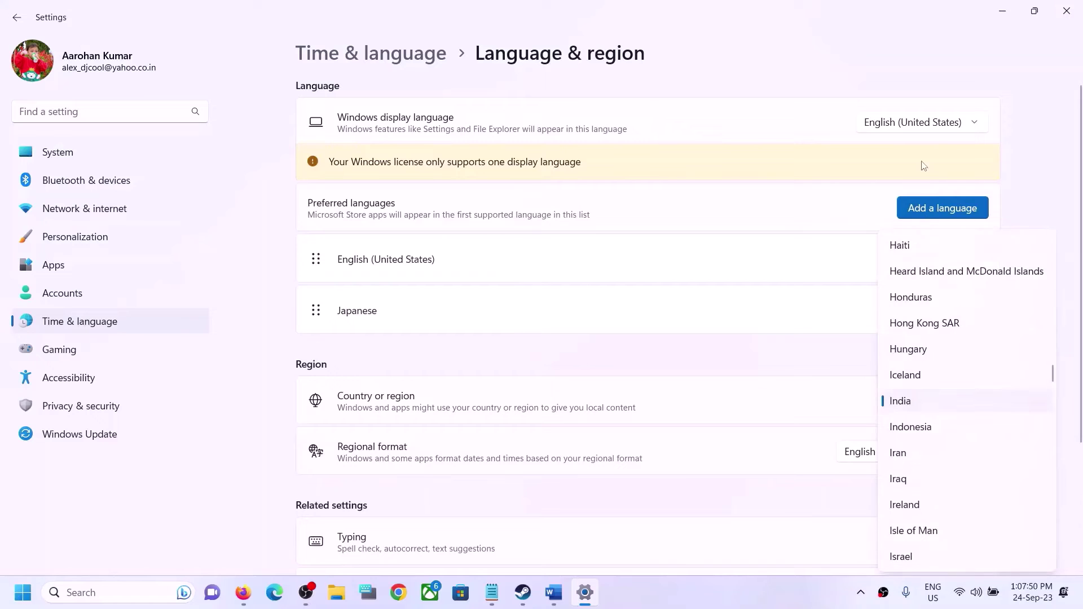
pyautogui.click(1046, 124)
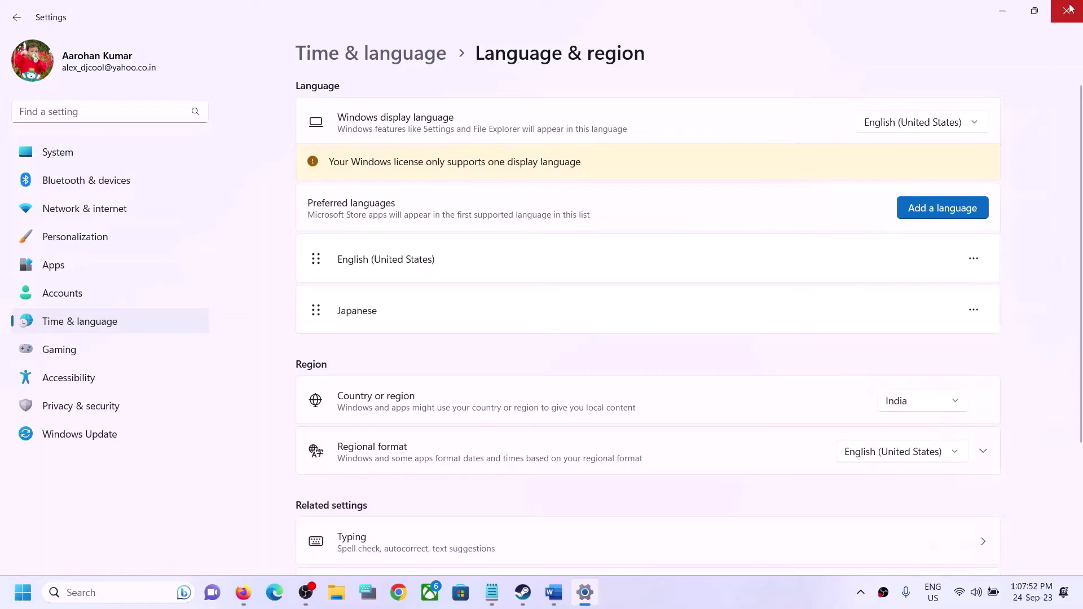
pyautogui.click(1068, 11)
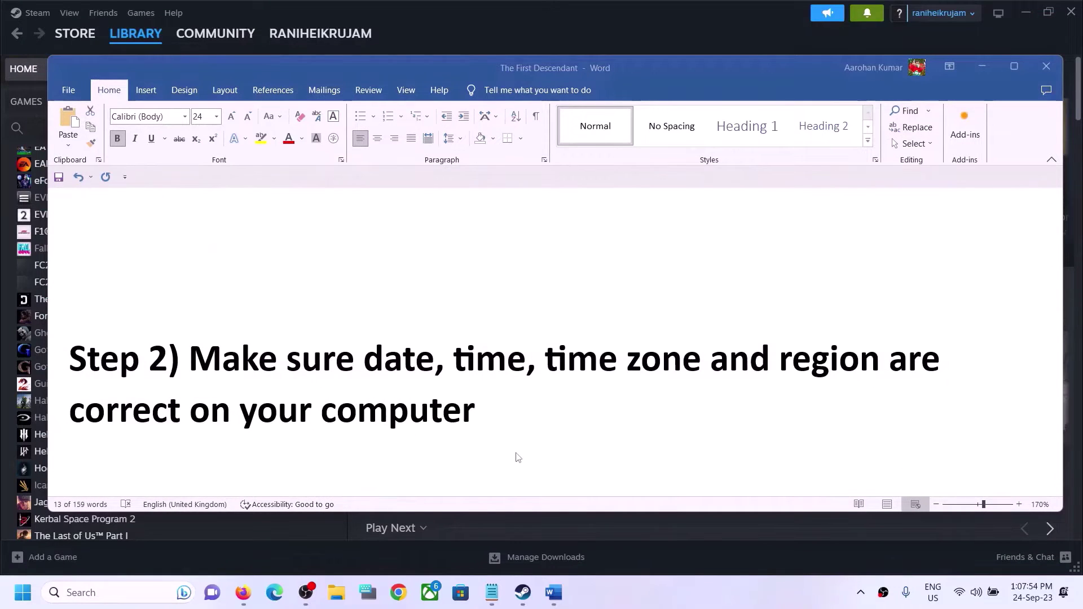
# Scroll to Step 3 and highlight its instruction and the words 'antivirus program'.
pyautogui.scroll(-3, 516, 457)
pyautogui.scroll(-1, 517, 456)
pyautogui.scroll(1, 480, 451)
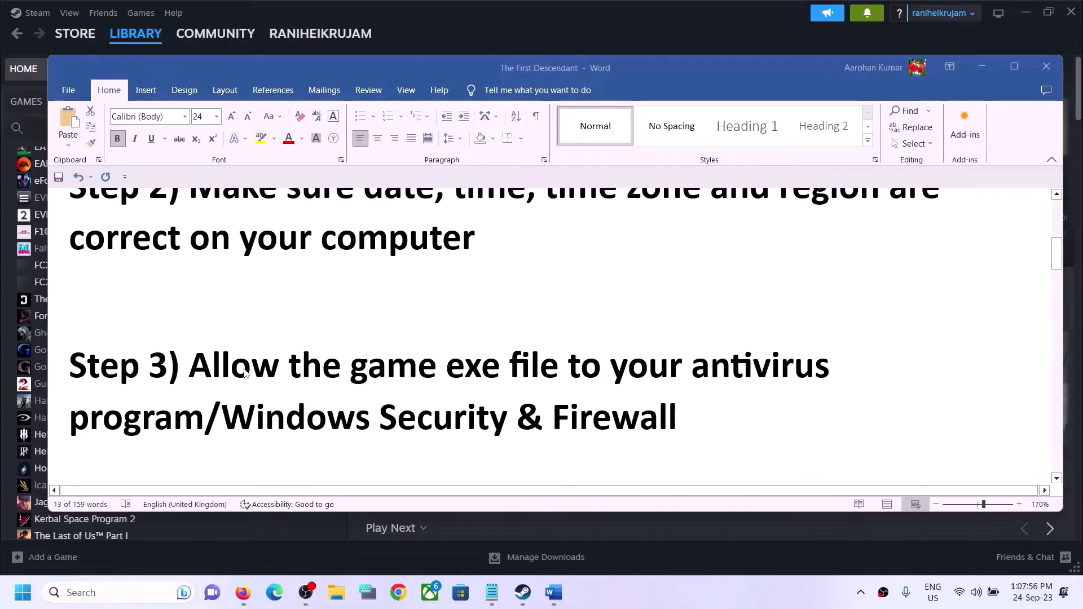
pyautogui.moveTo(201, 365); pyautogui.dragTo(204, 420)
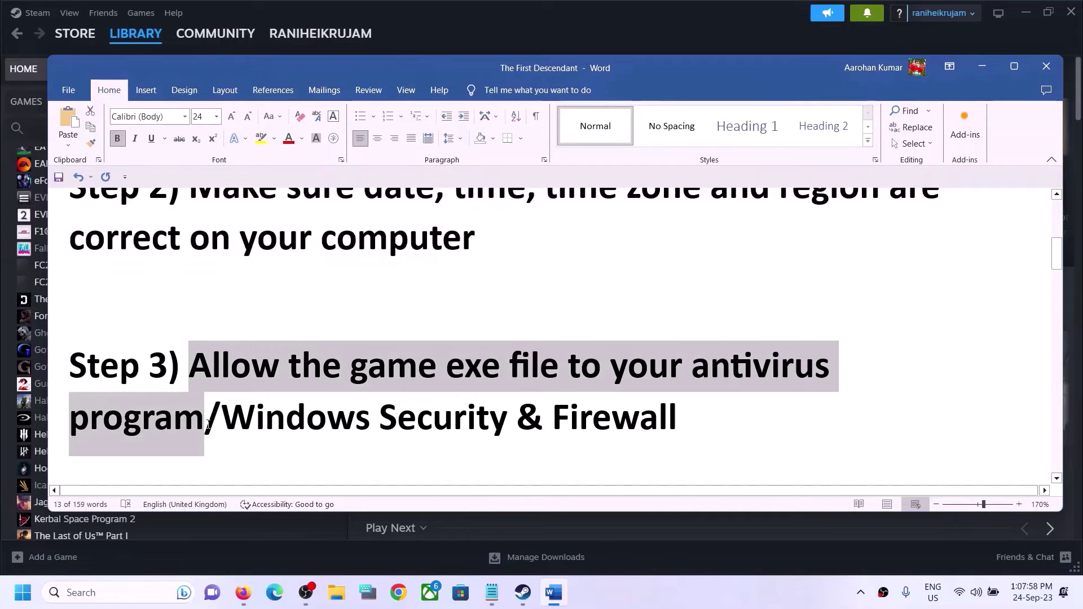
pyautogui.click(761, 351)
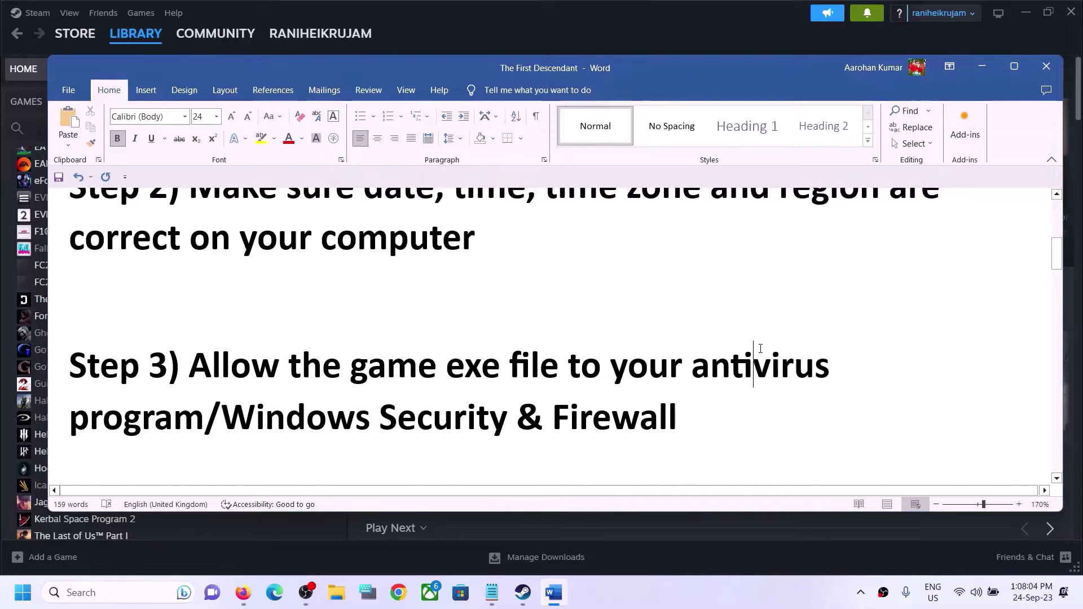
pyautogui.moveTo(692, 366); pyautogui.dragTo(204, 407)
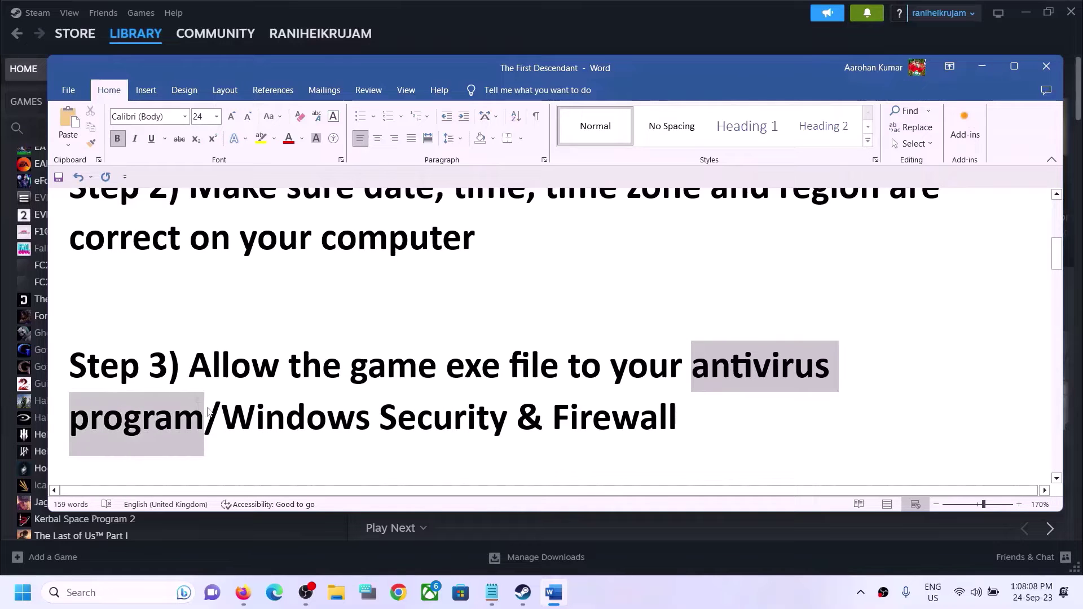
pyautogui.click(213, 313)
# Highlight parts of the Step 3 text again, including the word 'Windows'.
pyautogui.moveTo(202, 360); pyautogui.dragTo(694, 420)
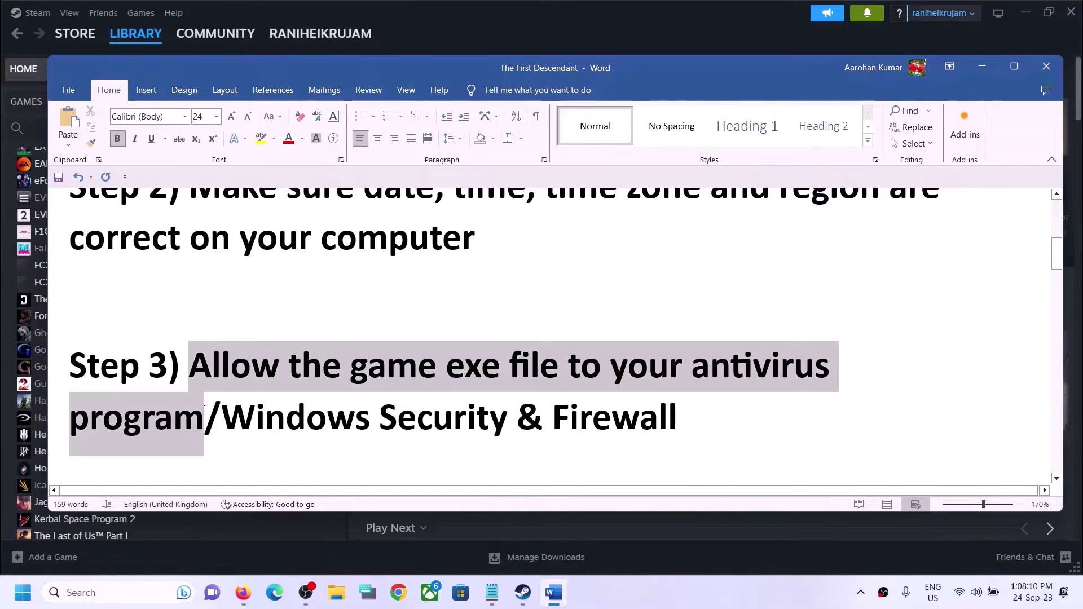
pyautogui.click(841, 291)
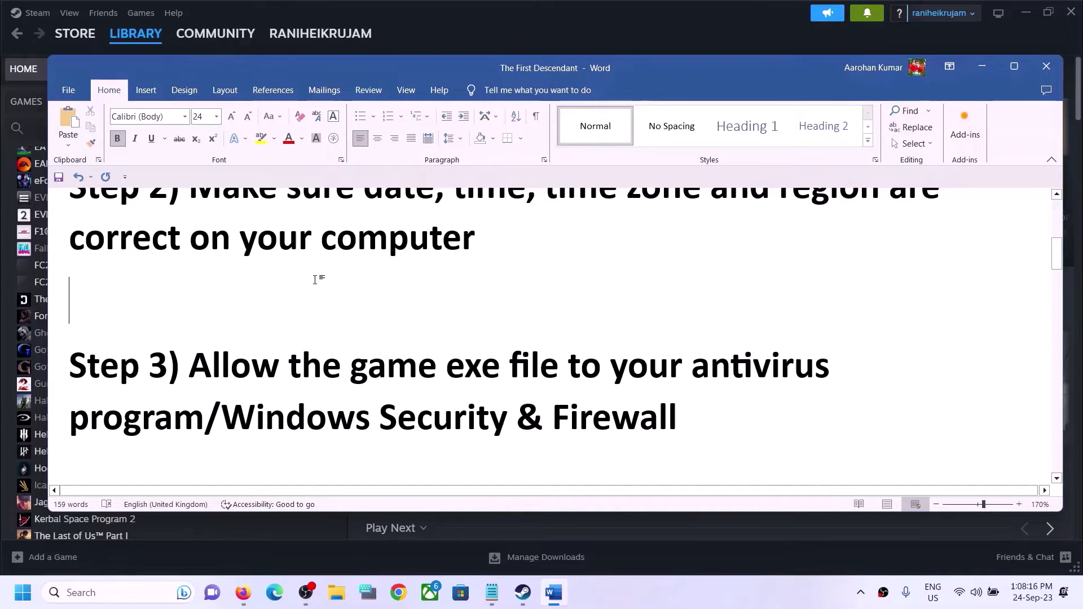
pyautogui.moveTo(226, 430); pyautogui.dragTo(515, 422)
pyautogui.moveTo(351, 367); pyautogui.dragTo(135, 384)
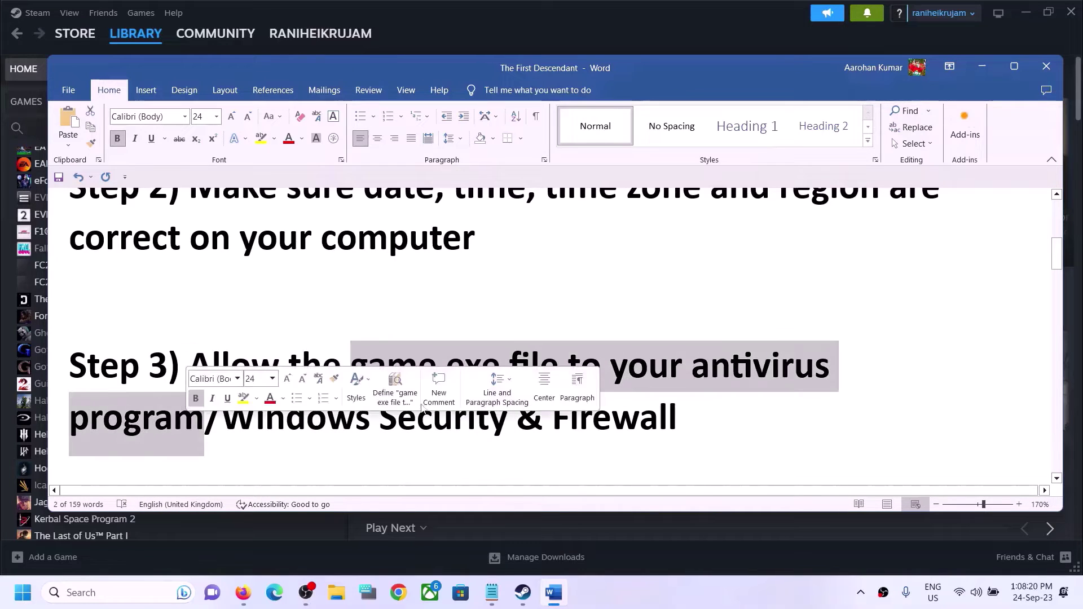
pyautogui.click(666, 362)
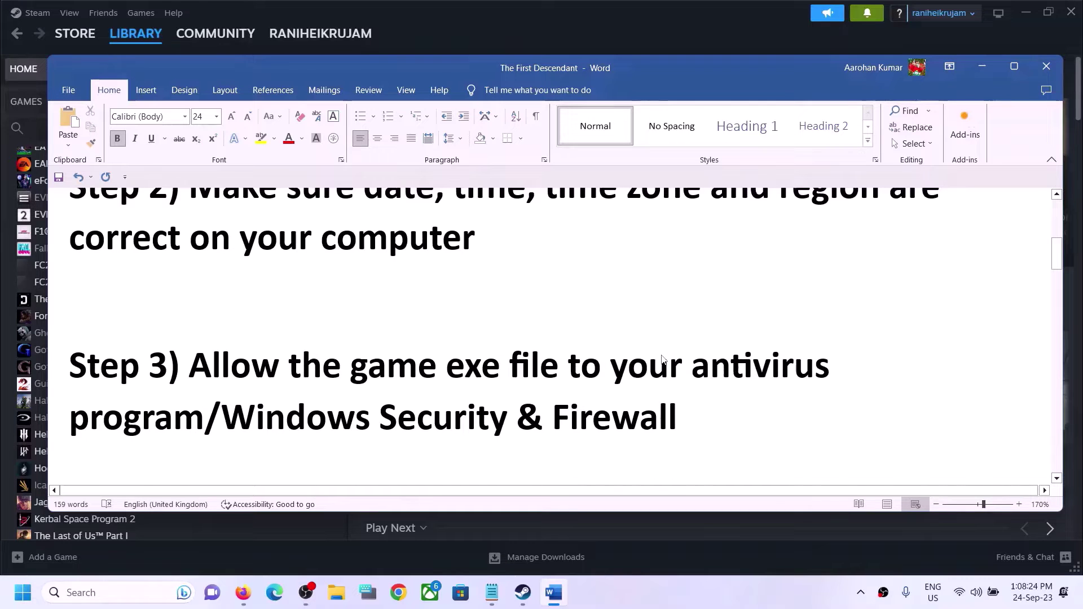
pyautogui.moveTo(256, 420); pyautogui.dragTo(384, 411)
pyautogui.click(674, 370)
pyautogui.click(658, 300)
# Open Windows Security's Virus & threat protection via Settings > Privacy & security.
pyautogui.press('super+i')
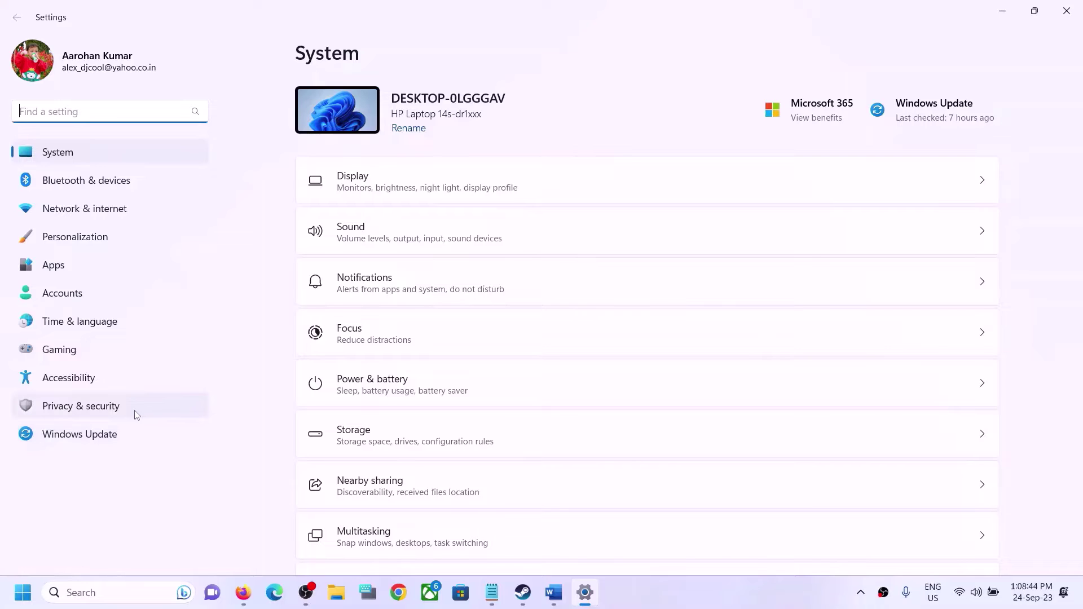
pyautogui.click(110, 407)
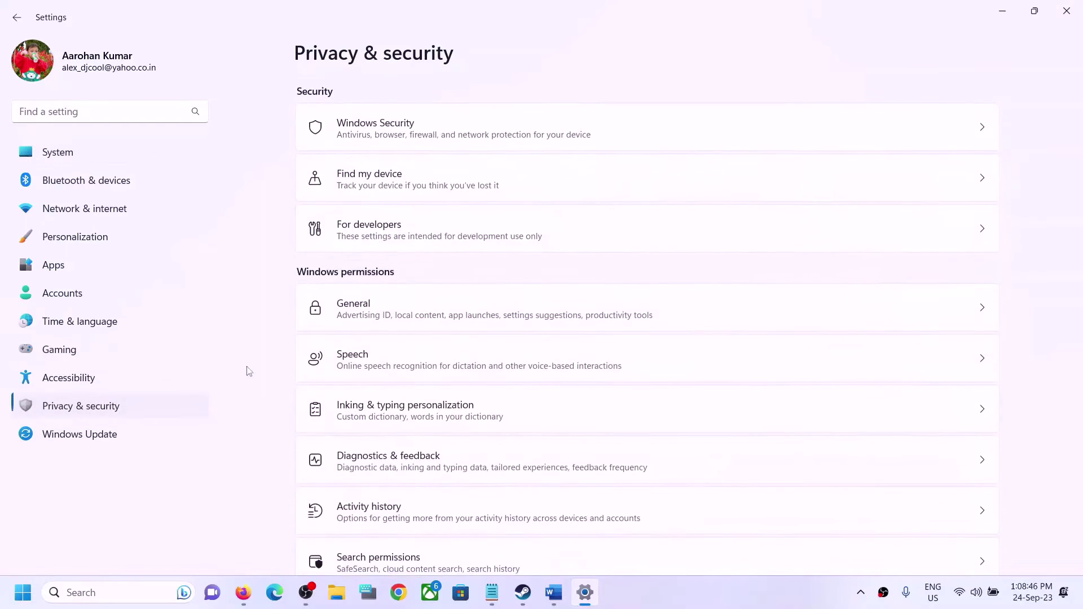
pyautogui.click(374, 129)
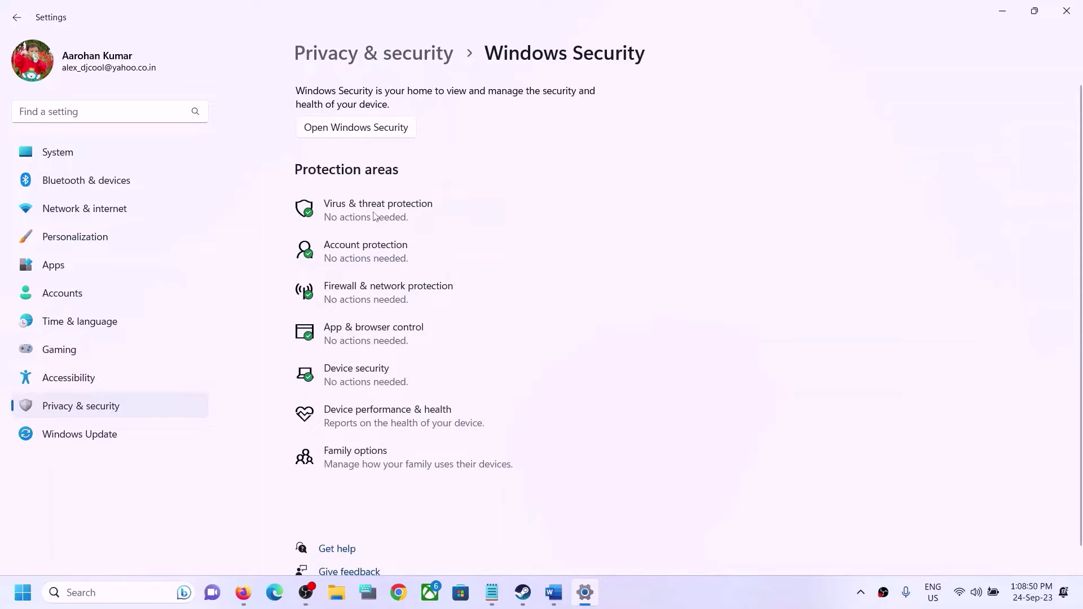
pyautogui.click(392, 217)
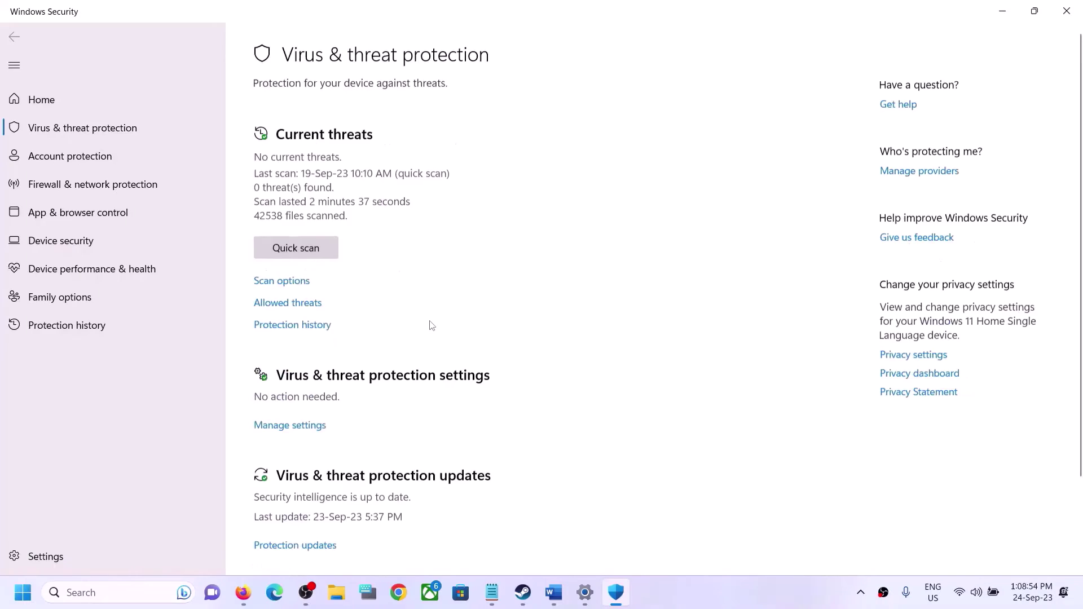
# Open Controlled folder access's allowed apps under ransomware protection, approve UAC, and browse all apps to add one.
pyautogui.scroll(-2, 431, 395)
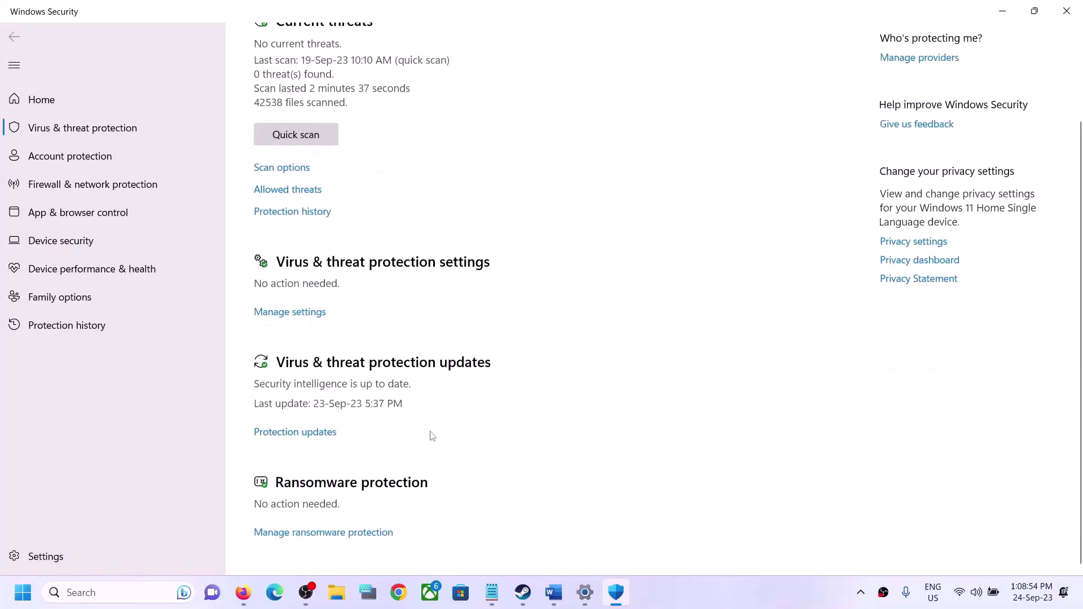
pyautogui.click(327, 542)
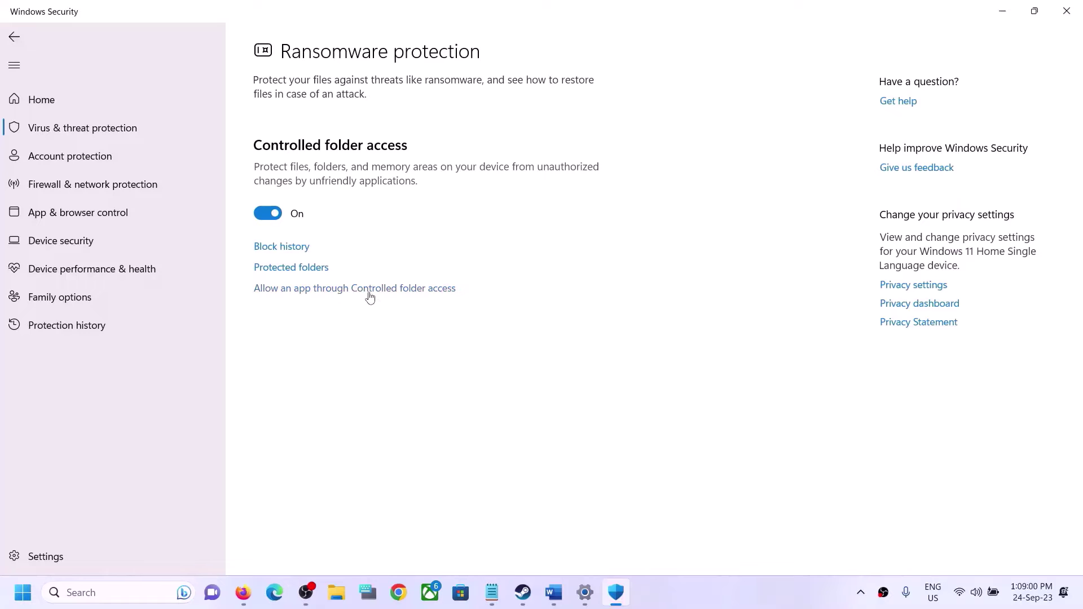
pyautogui.click(364, 290)
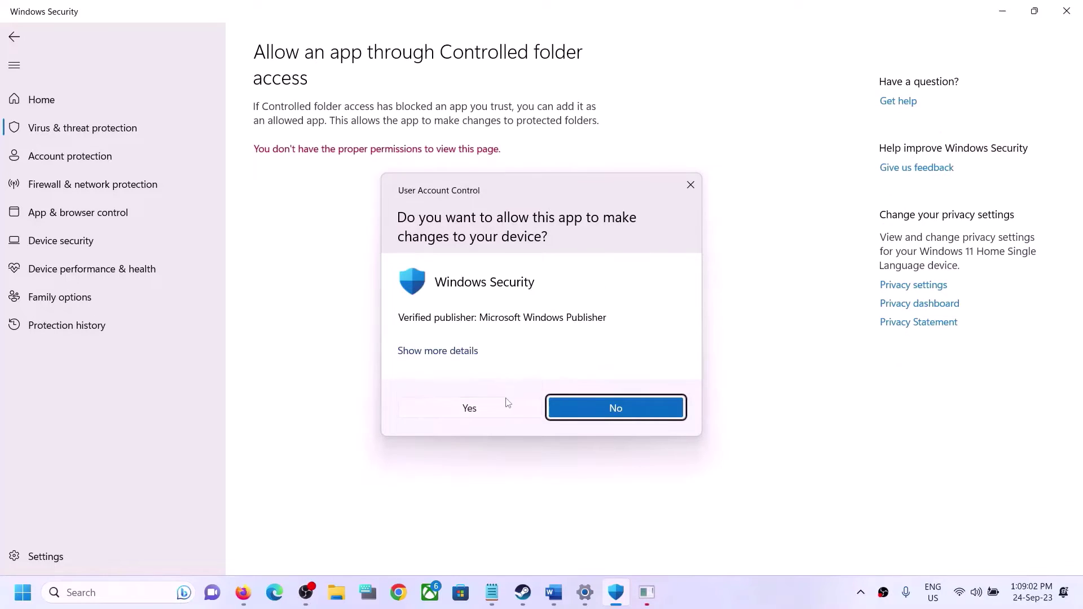
pyautogui.click(502, 408)
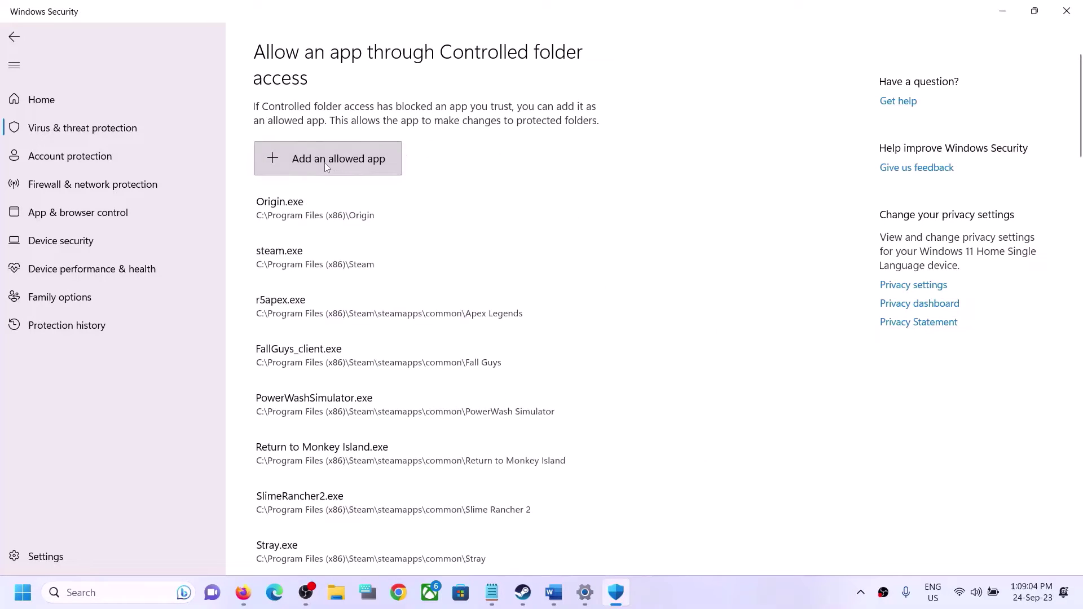
pyautogui.click(325, 163)
pyautogui.click(314, 215)
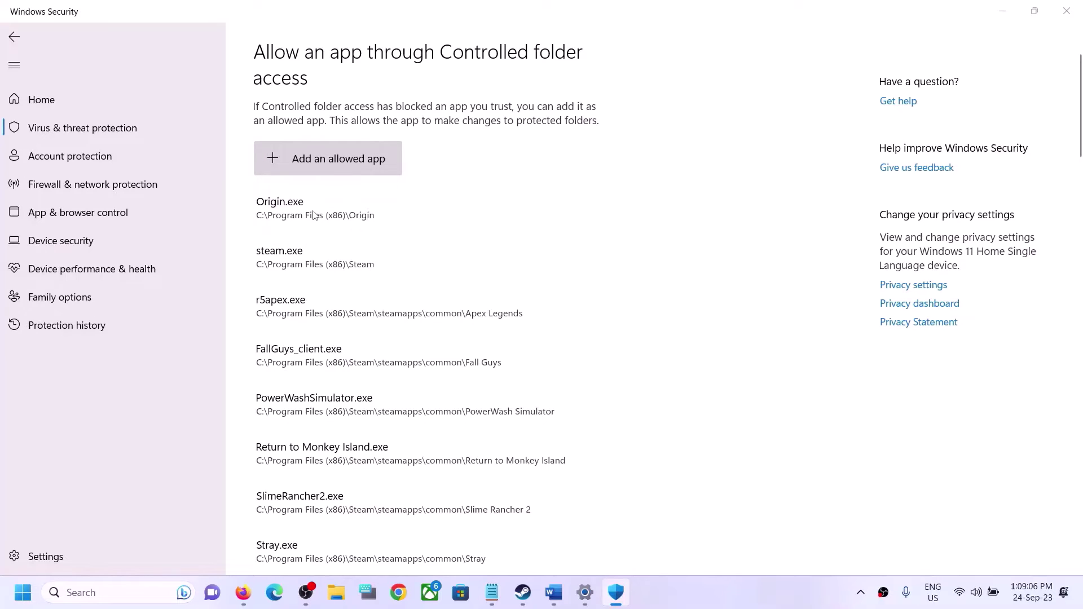